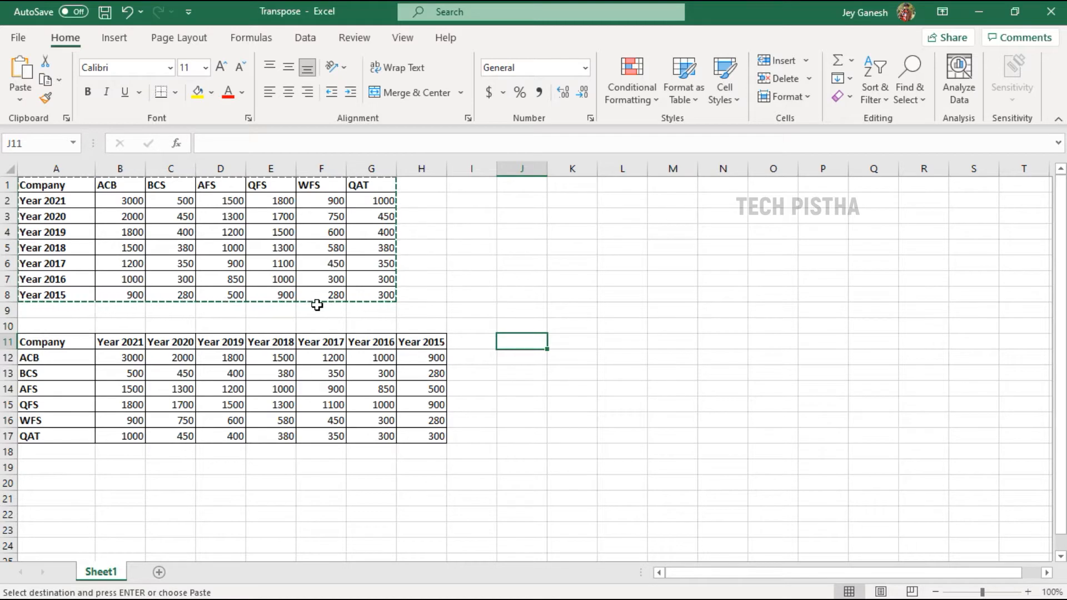
Step: Clear the contents of the transposed table in A11:H17 and delete its bordered cells
left_click(40, 341)
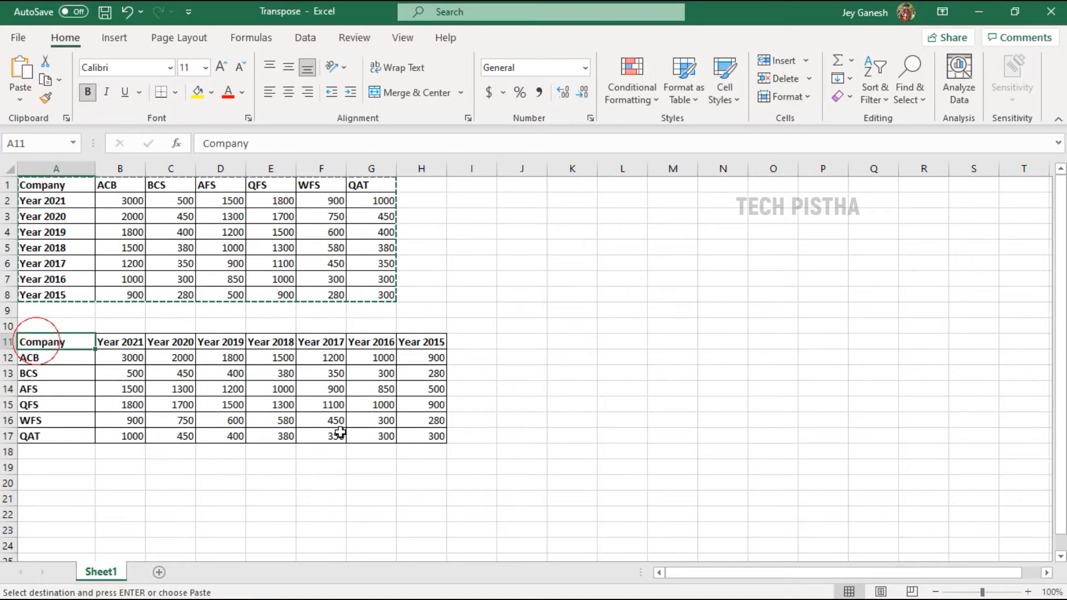
left_click(423, 436, "shift")
key("Delete")
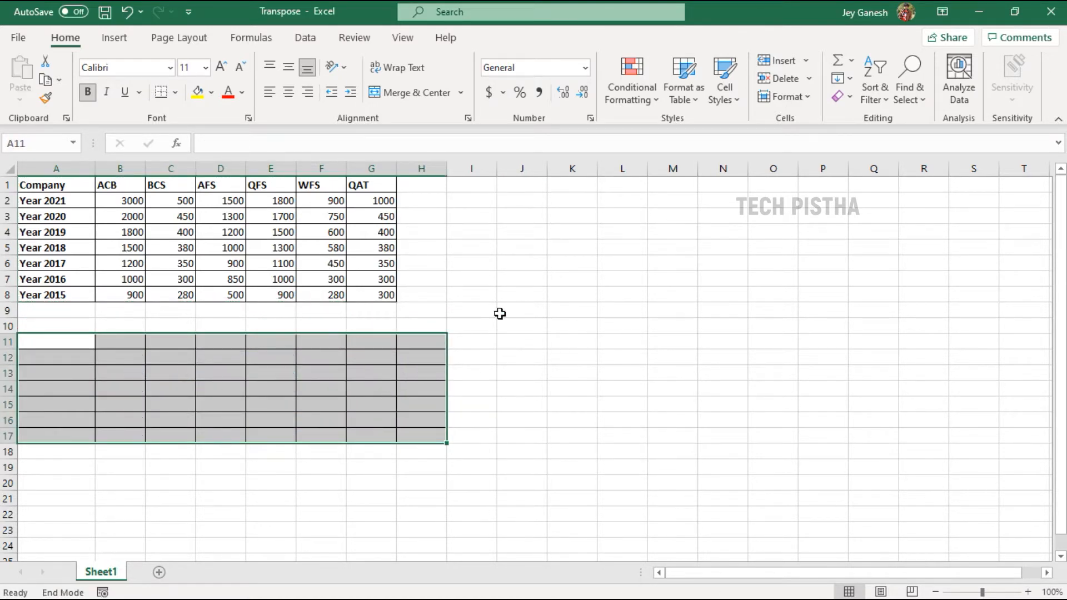
left_click(573, 248)
left_click_drag(40, 340, 423, 438)
right_click(422, 438)
left_click(461, 174)
left_click(448, 245)
left_click(623, 295)
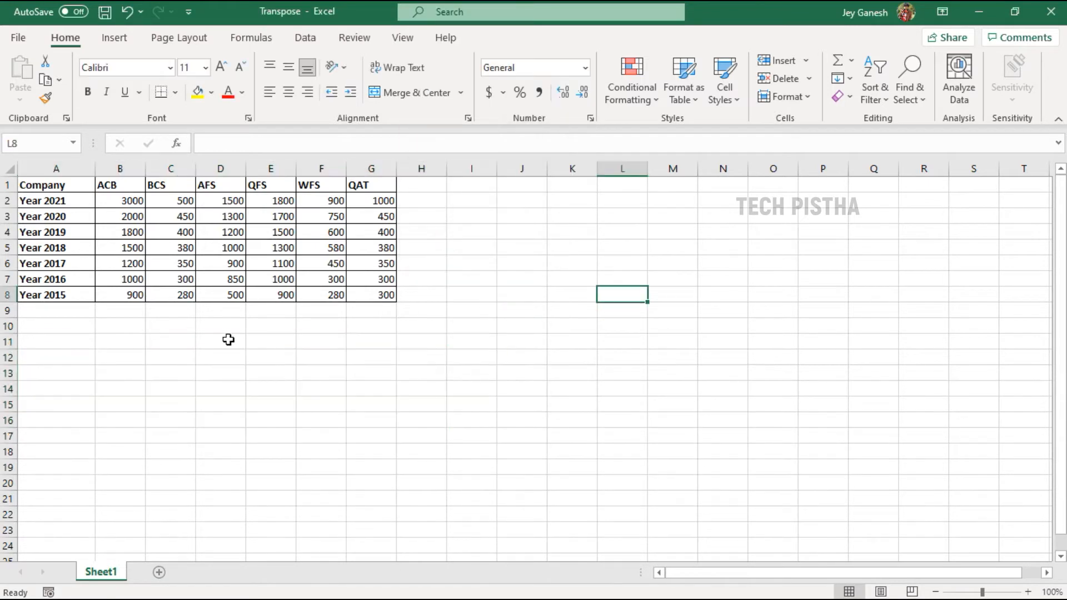
Step: Copy the source table A1:G8 from Sheet1 and add a new worksheet to the workbook
left_click(31, 182)
left_click(381, 294, "shift")
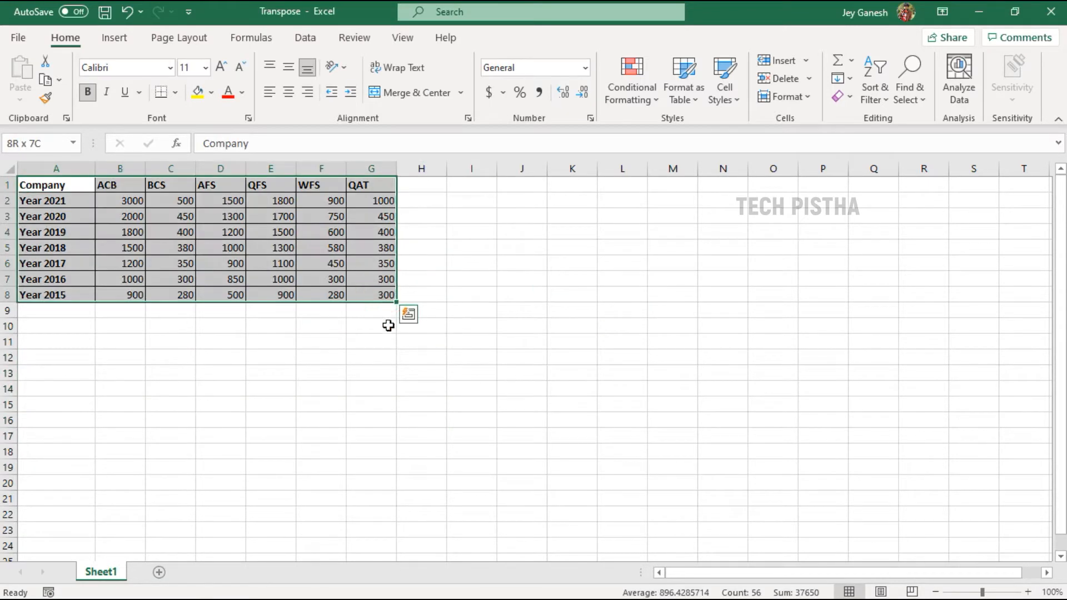
key("ctrl+c")
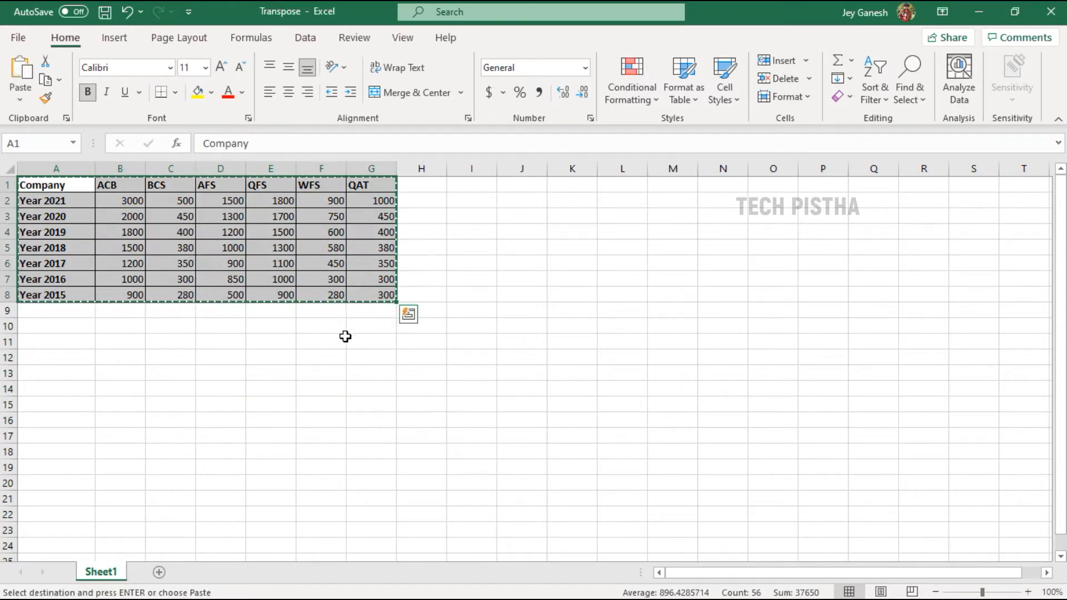
left_click(159, 572)
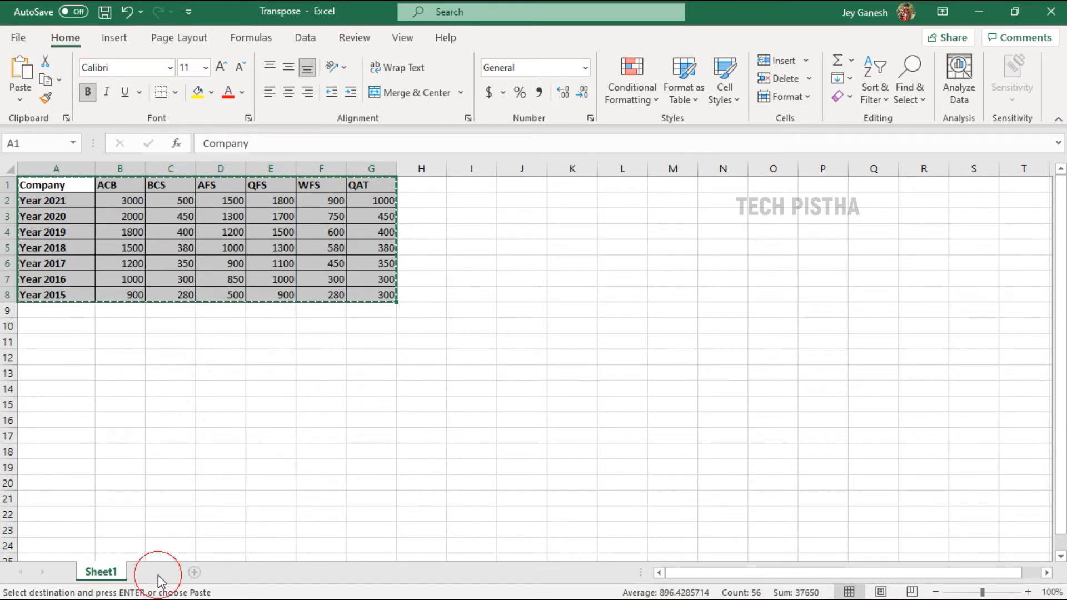
Step: Paste the copied table with the Transpose option into Sheet2, starting at cell A1
right_click(43, 187)
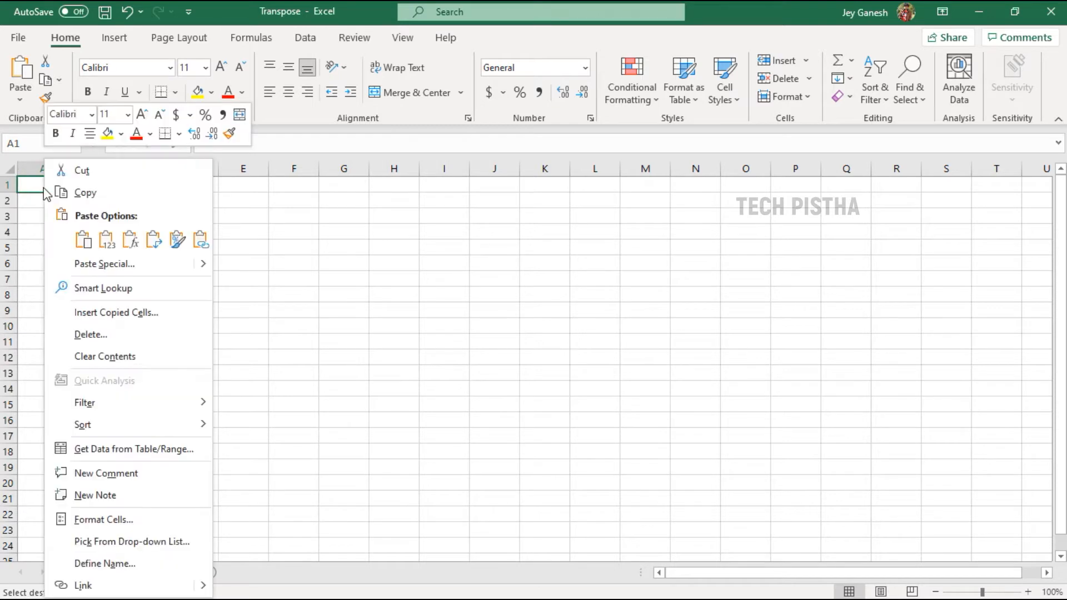
left_click(127, 265)
left_click(198, 341)
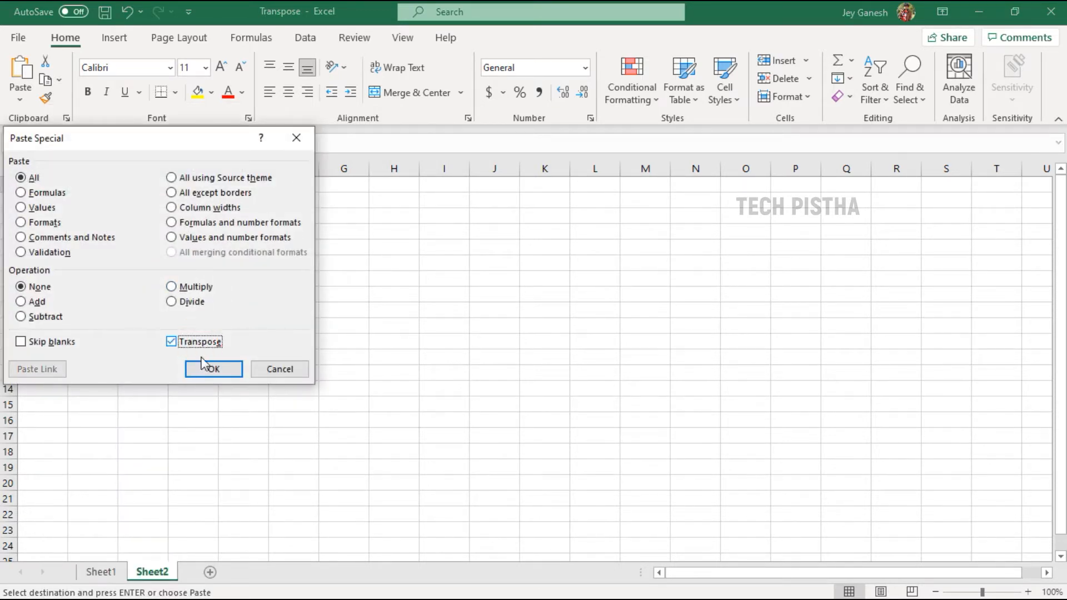
left_click(216, 373)
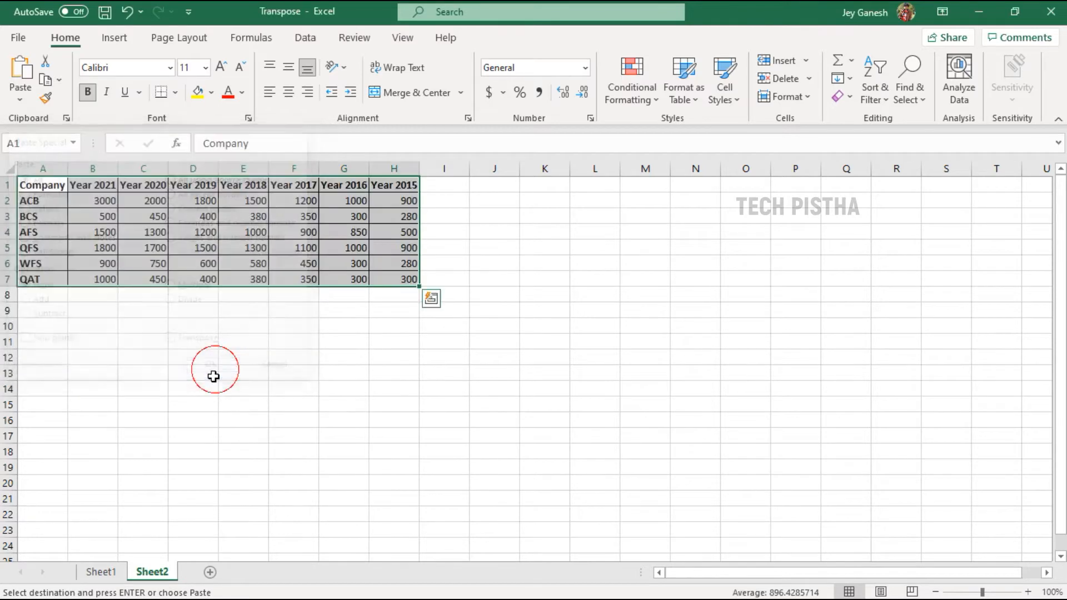
left_click(284, 391)
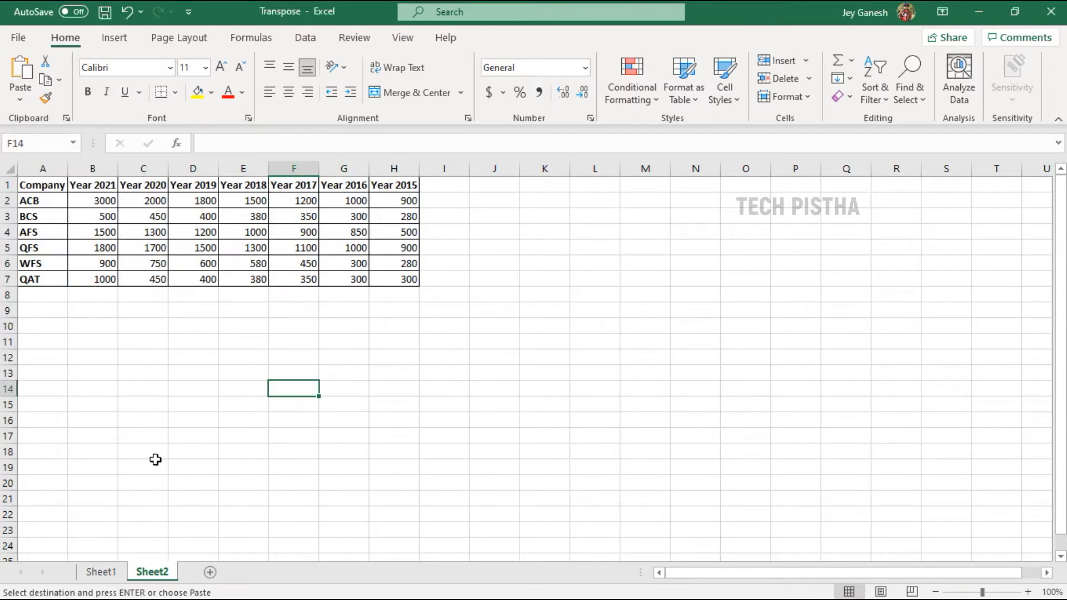
Step: Set the QAT value for Year 2015 (G8) on Sheet1 to 5000 and check the transposed table on Sheet2
left_click(101, 572)
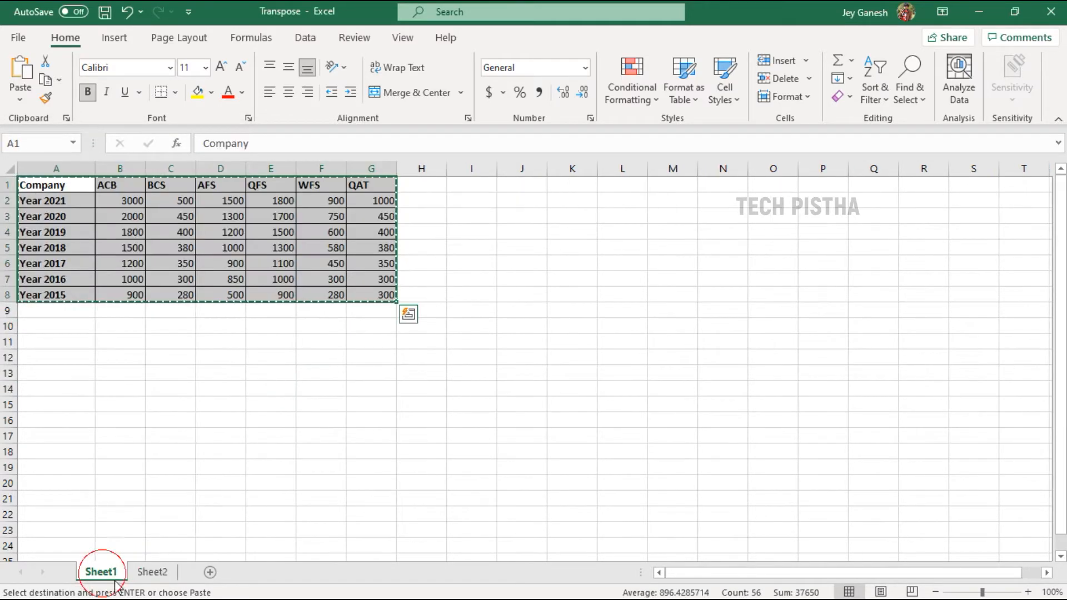
left_click(150, 572)
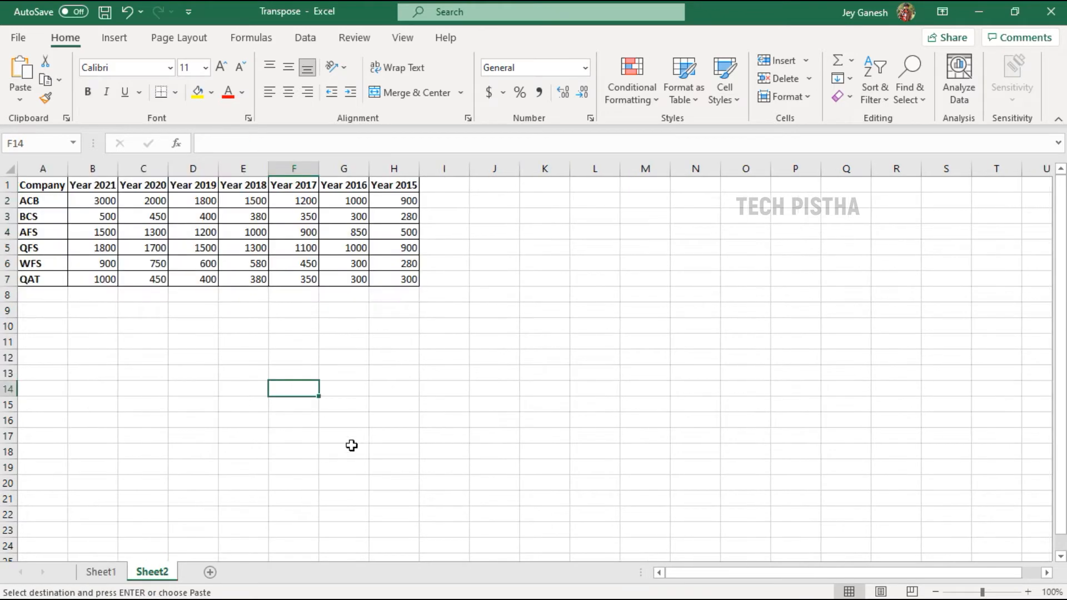
left_click(386, 421)
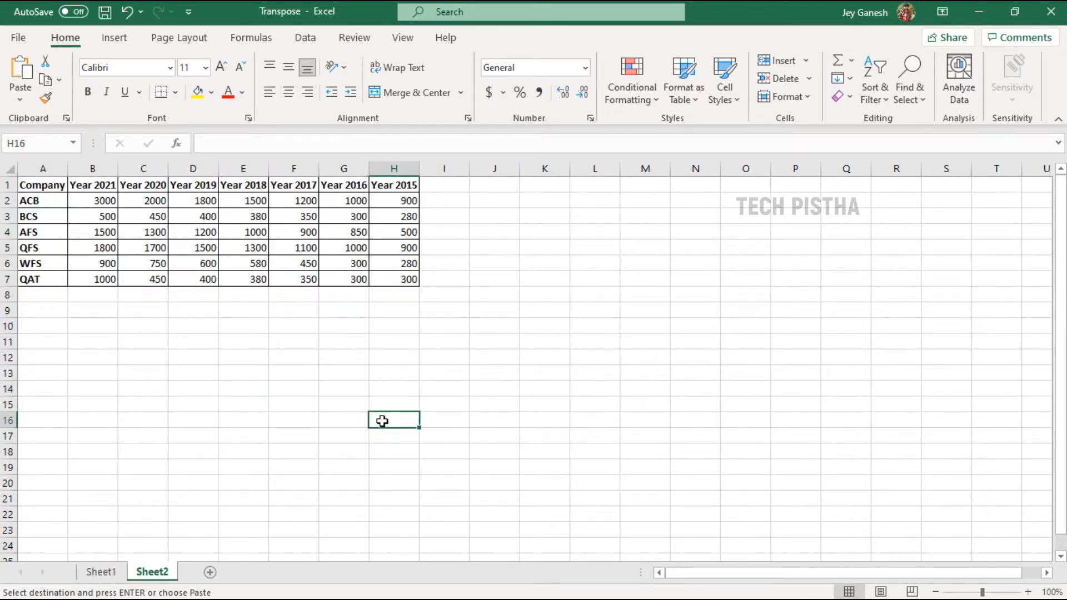
left_click(101, 572)
left_click(159, 574)
left_click(109, 572)
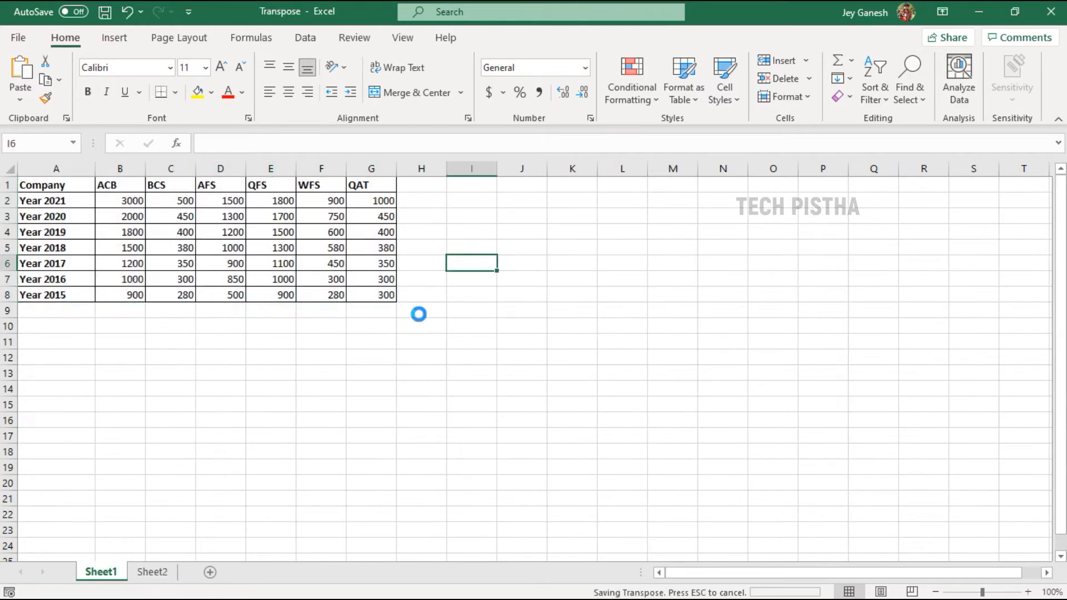
left_click(391, 298)
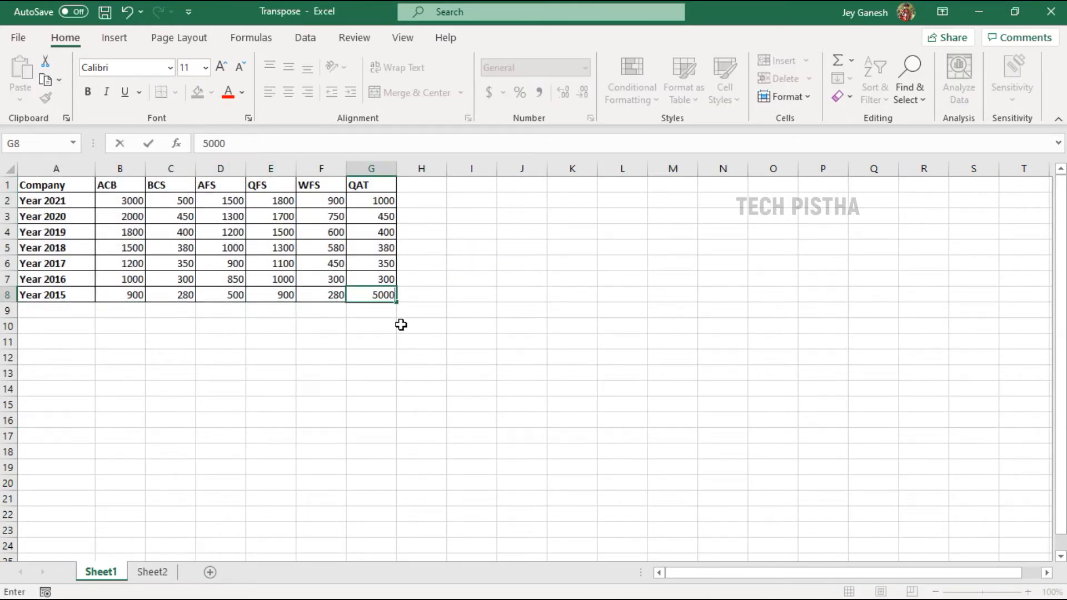
left_click(154, 569)
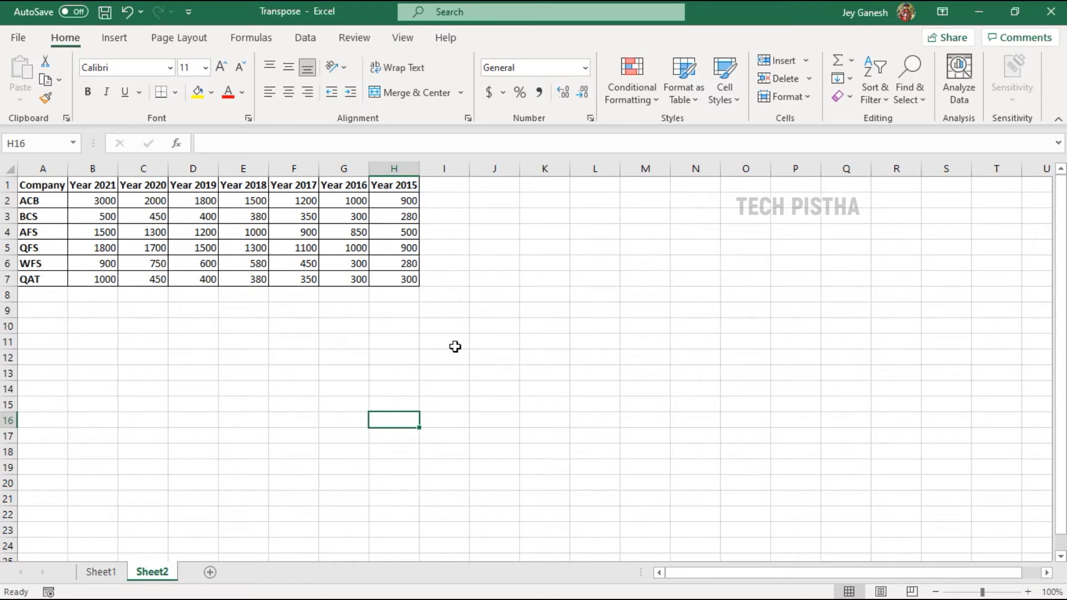
Step: Clear the transposed table on Sheet2 and delete the cells in range A1:J11
left_click_drag(477, 350, 22, 185)
key("Delete")
right_click(182, 260)
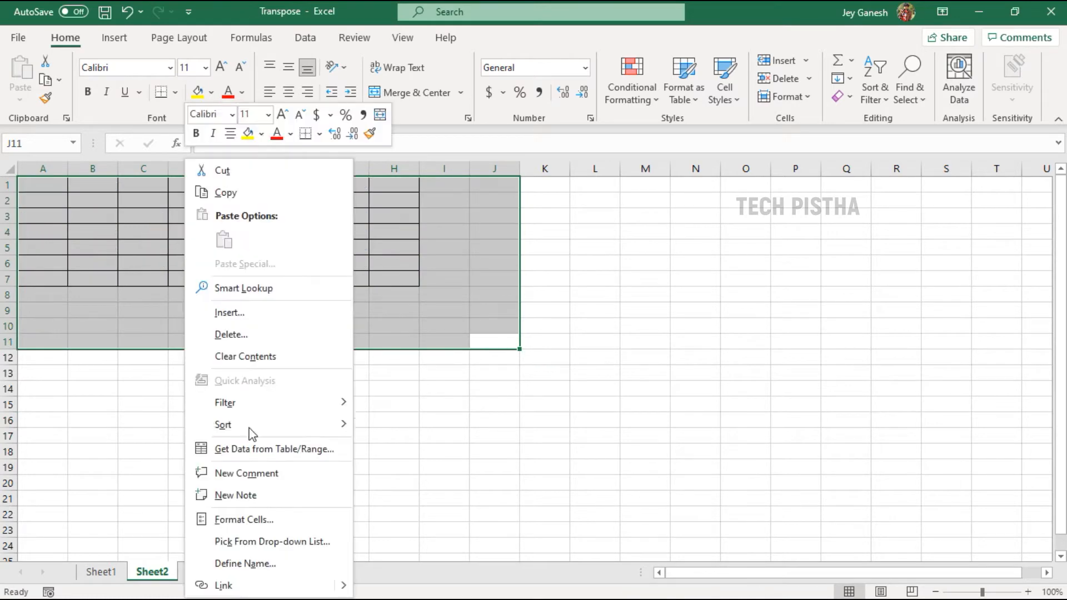
left_click(255, 334)
left_click(242, 367)
left_click(223, 404)
Step: Copy the table A1:G8 from Sheet1 and paste it as links into Sheet2, starting at cell A1
left_click(102, 572)
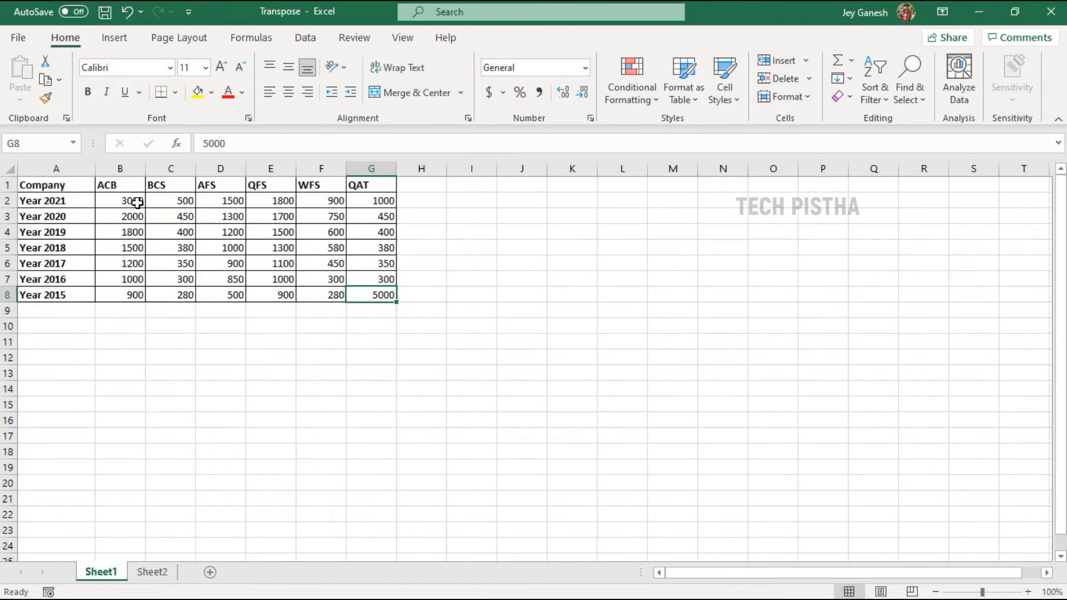
left_click(53, 184)
left_click(376, 298, "shift")
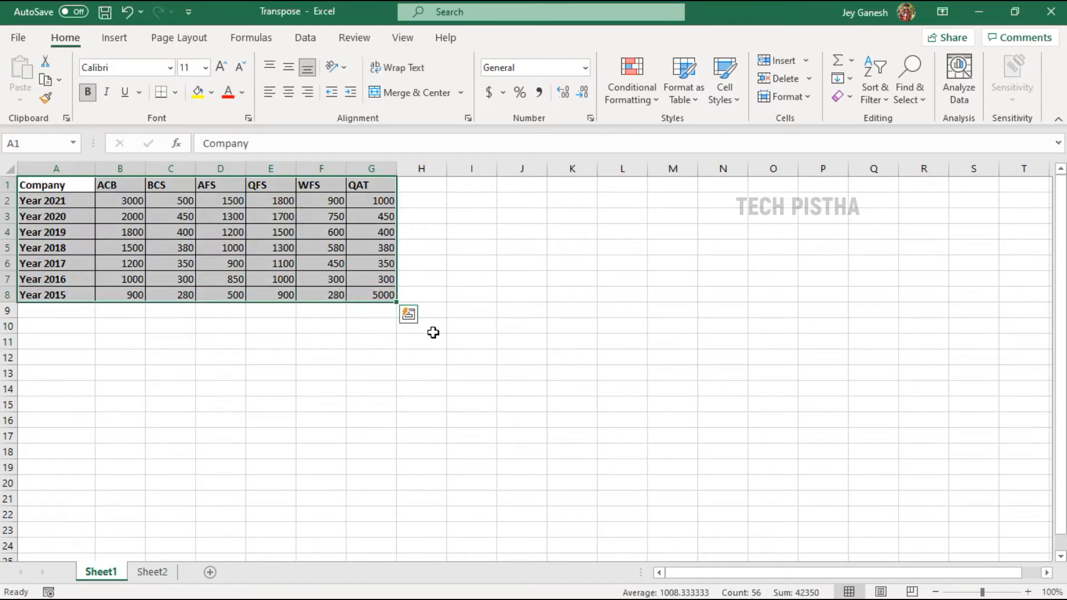
key("ctrl+c")
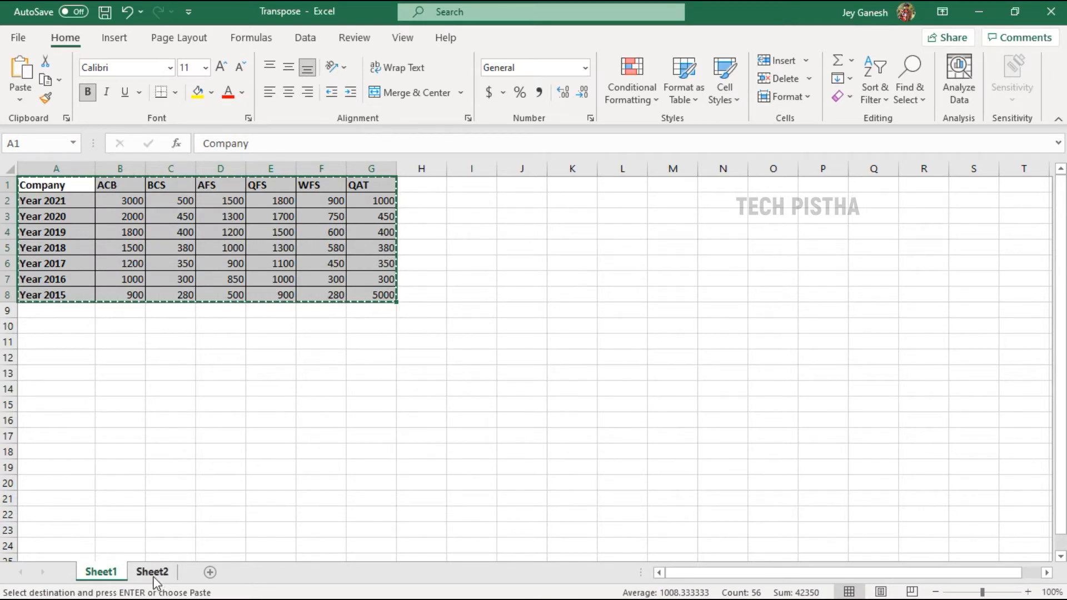
left_click(152, 572)
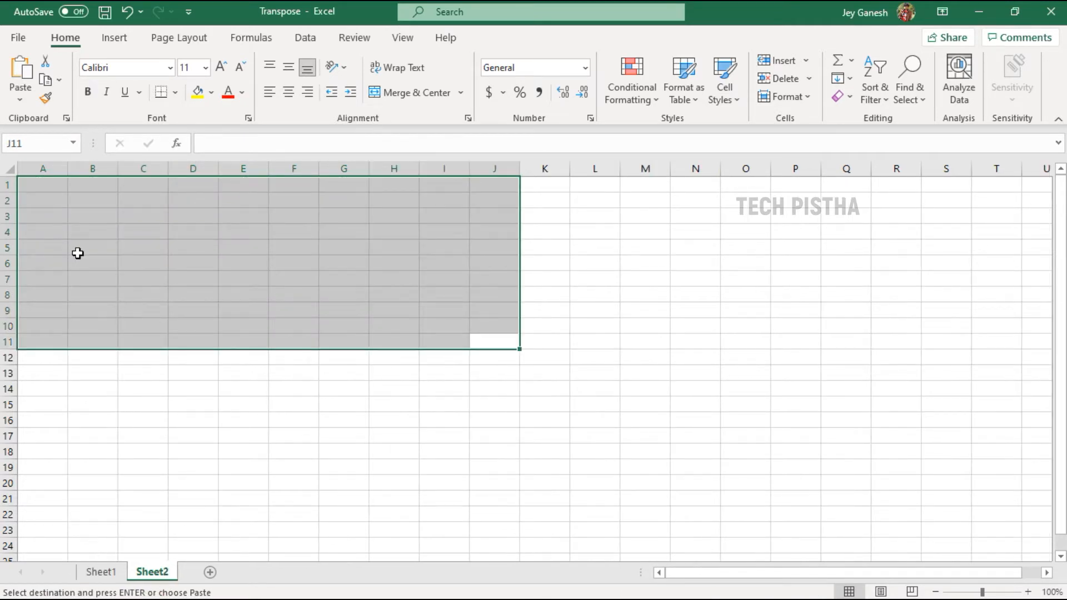
left_click(48, 185)
right_click(47, 184)
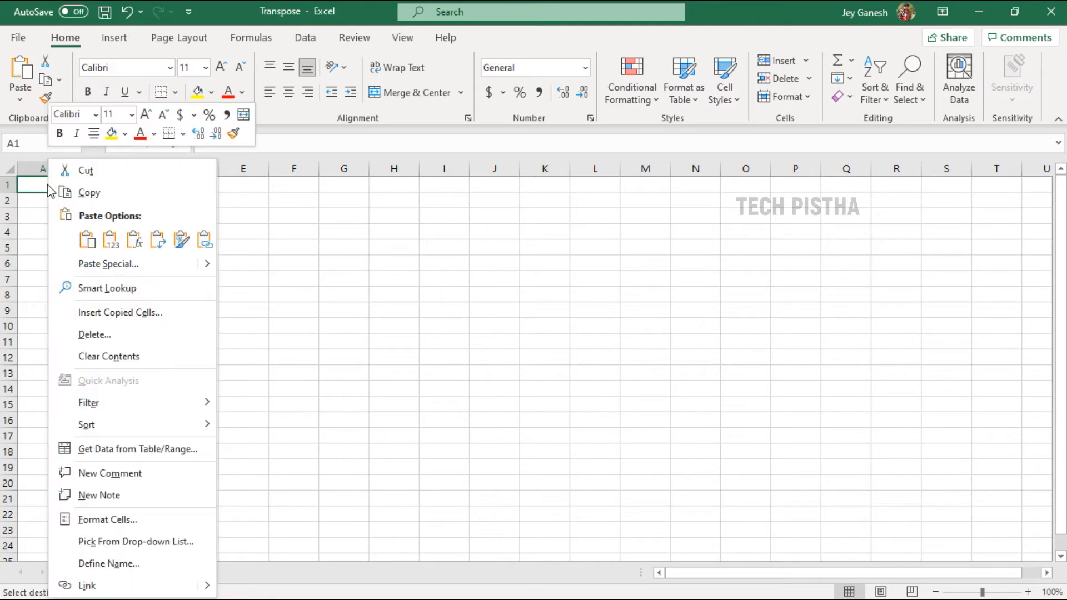
left_click(132, 267)
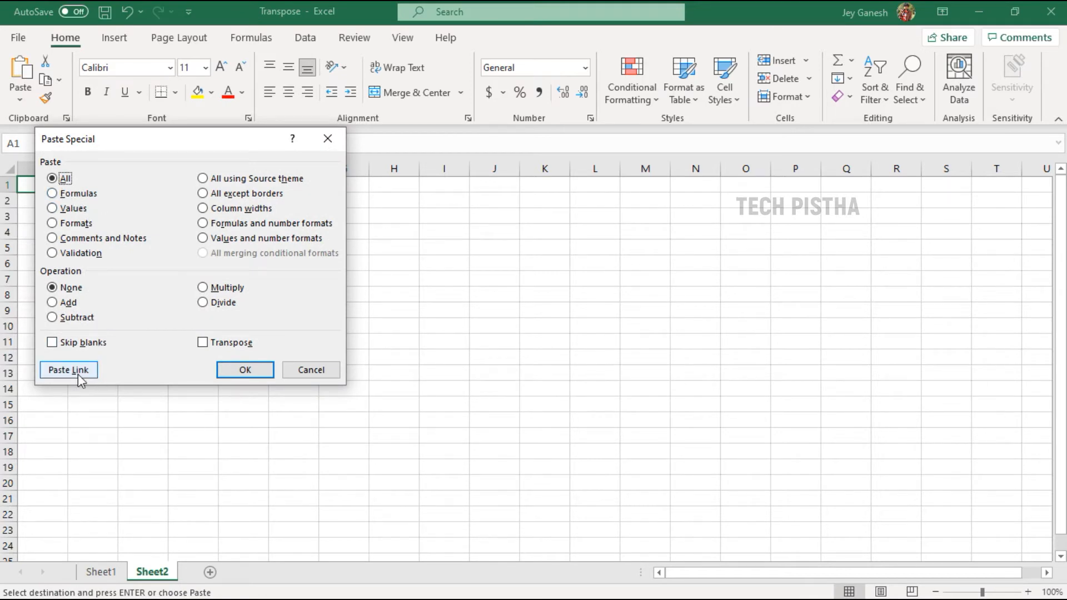
left_click(78, 371)
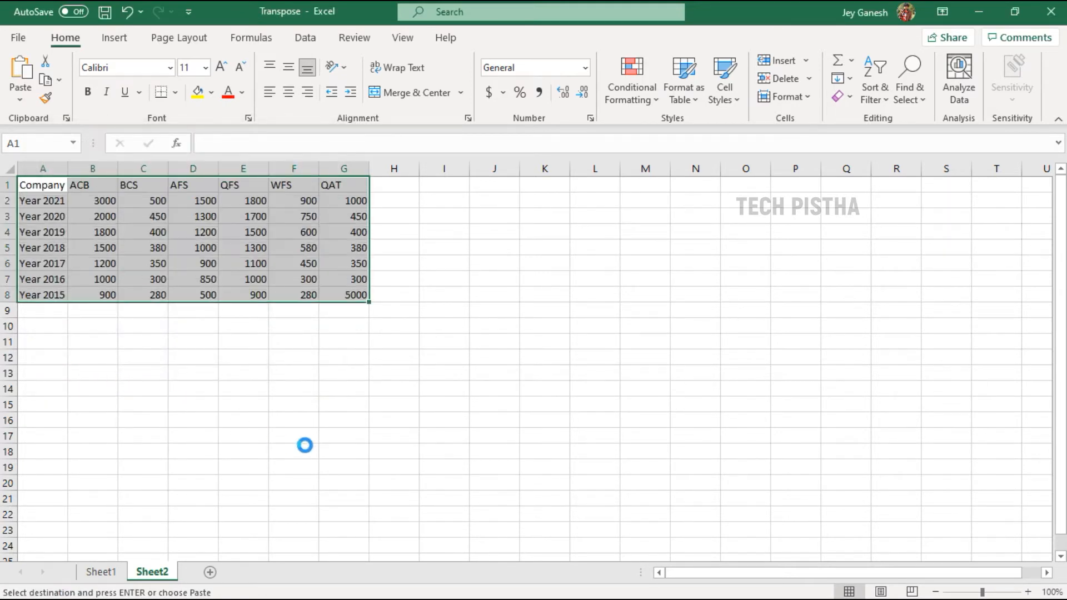
left_click(332, 440)
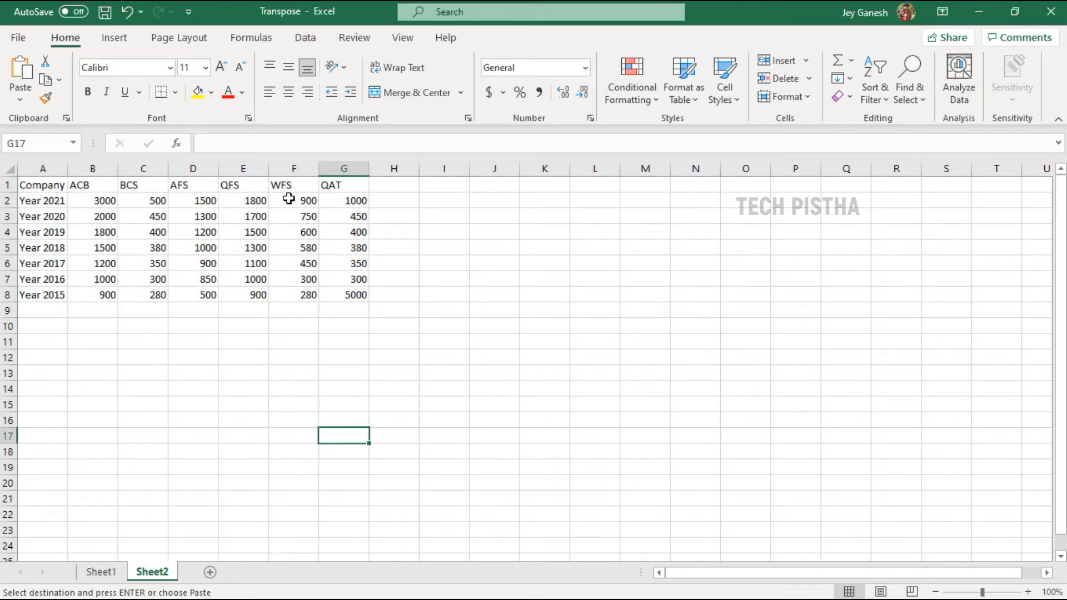
Step: Set cell G8 on Sheet1 to 300 and check whether the linked table on Sheet2 follows
left_click(101, 572)
left_click(165, 572)
left_click(104, 573)
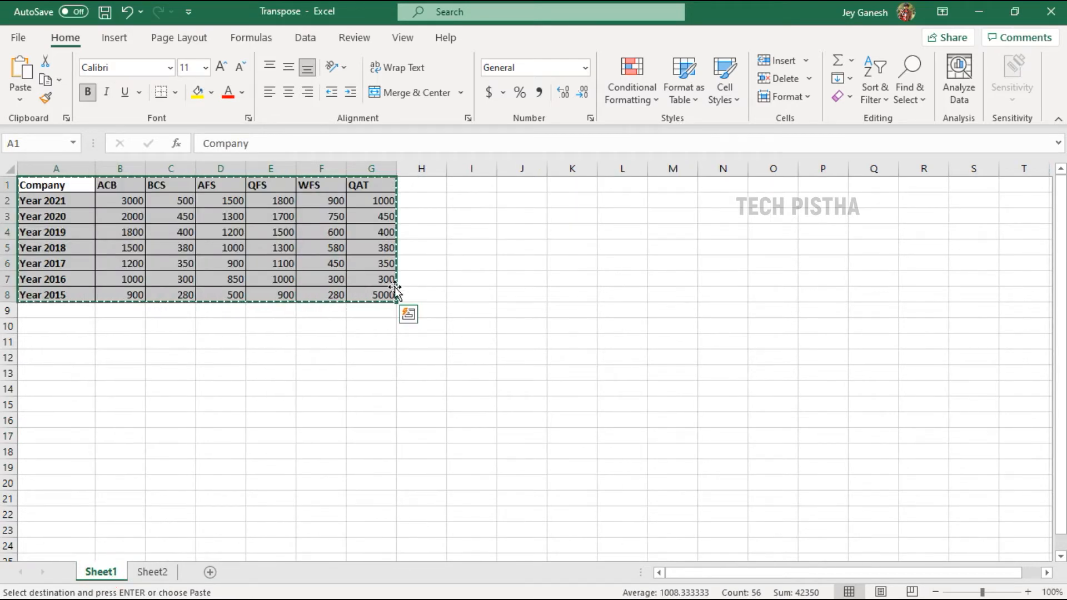
left_click(458, 278)
key("Escape")
left_click(381, 294)
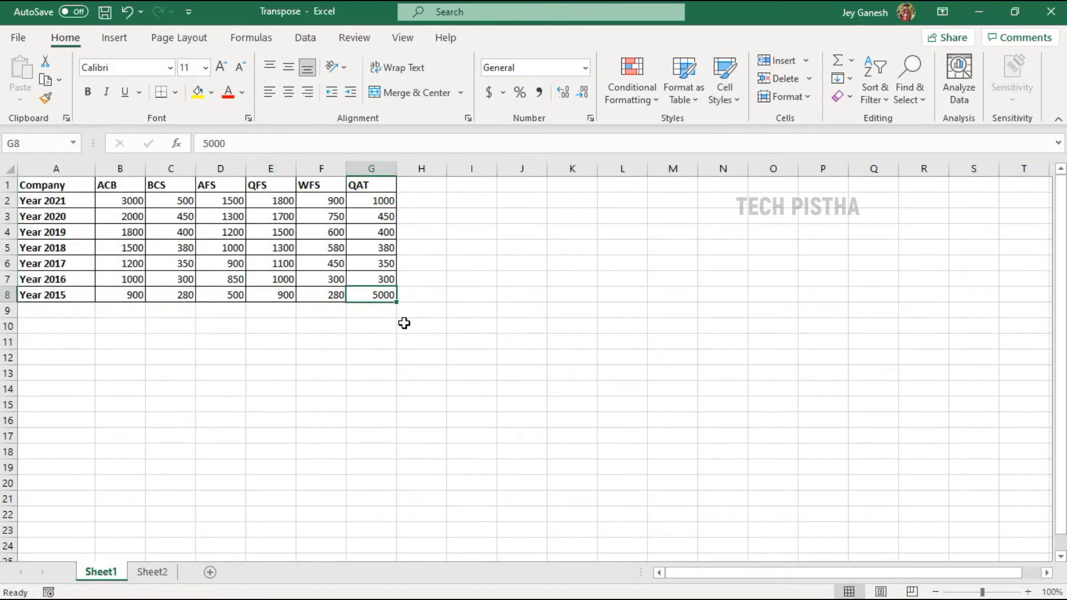
type("3")
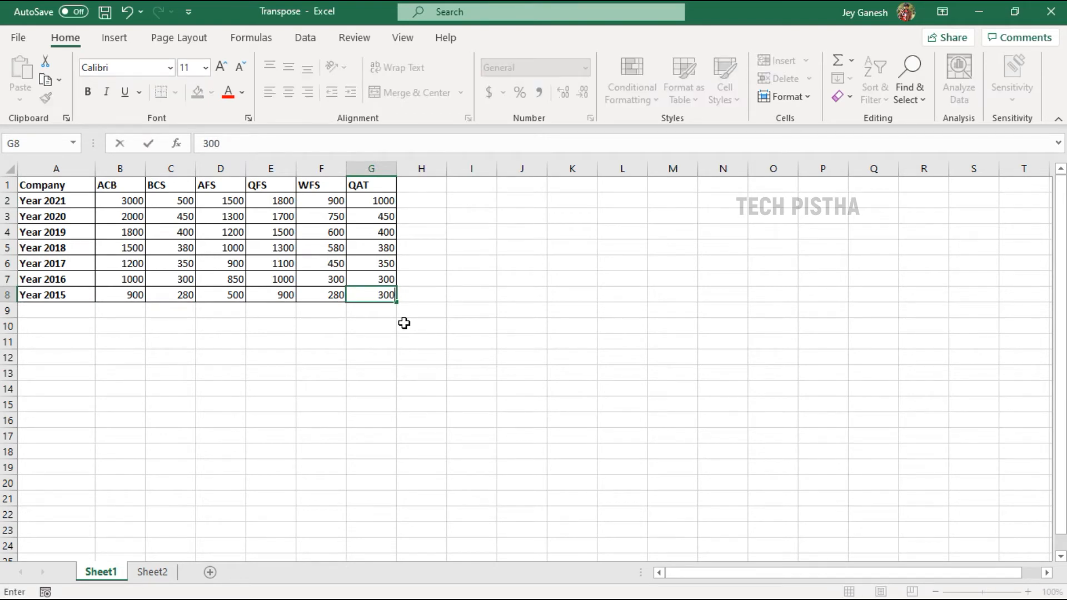
left_click(146, 573)
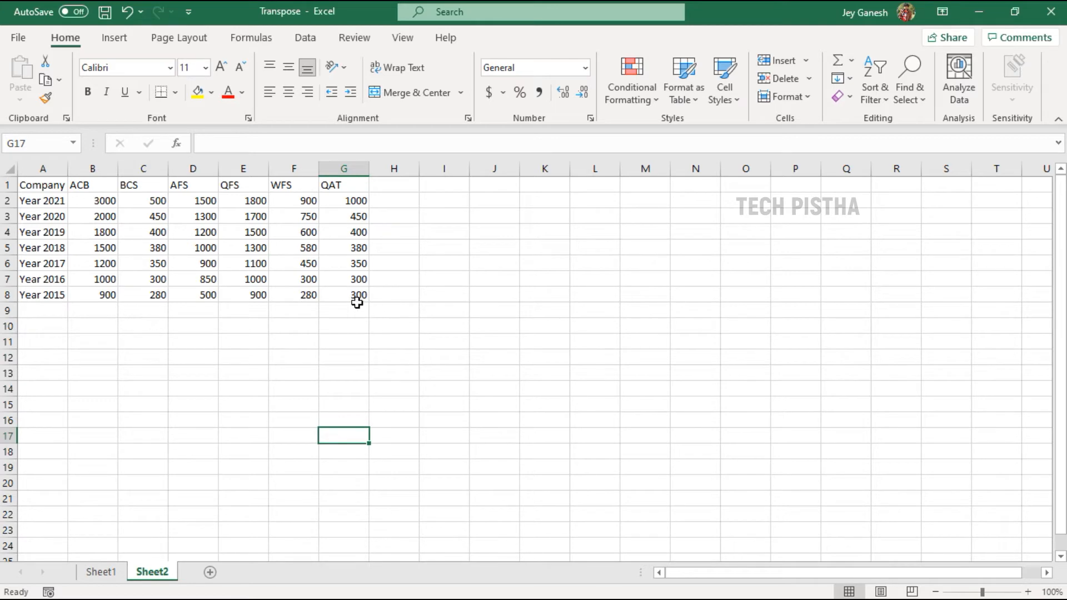
Step: Set cell G8 on Sheet1 back to 5000 and check the linked value on Sheet2
left_click(109, 572)
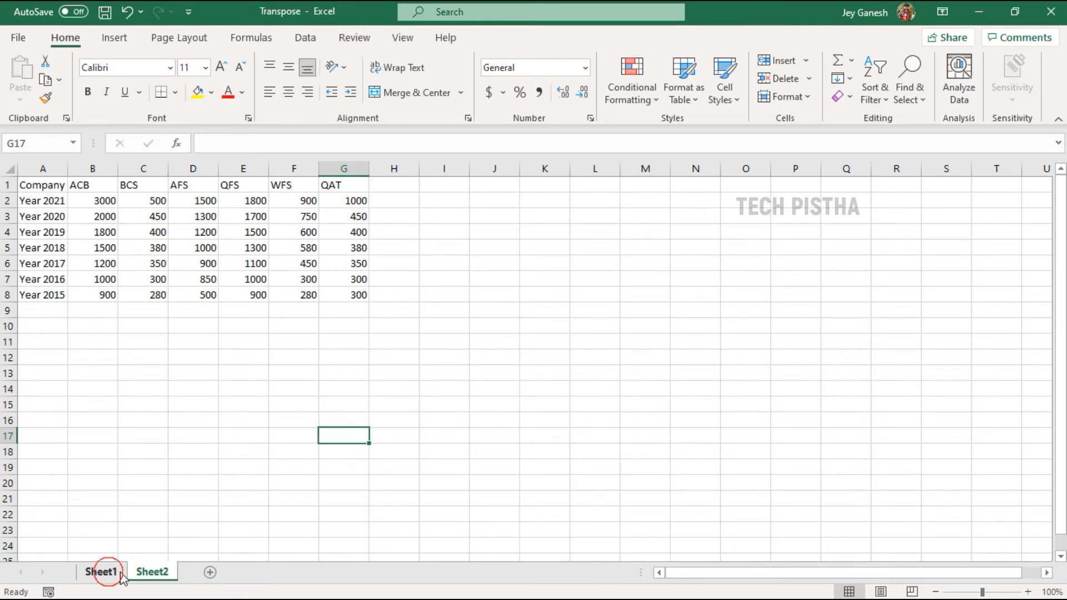
left_click(378, 295)
type("50")
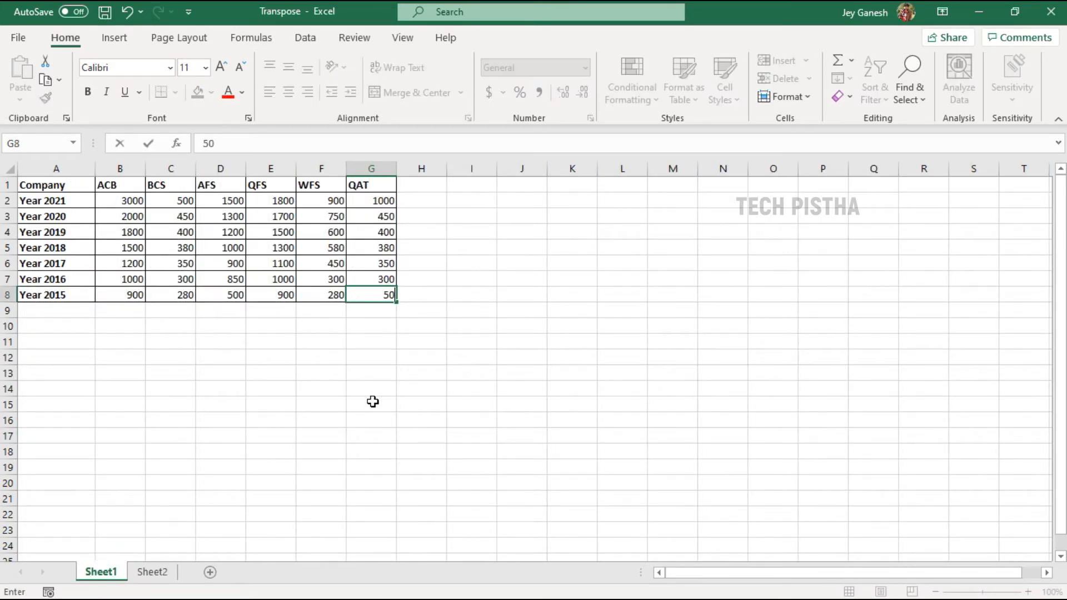
type("00")
left_click(152, 572)
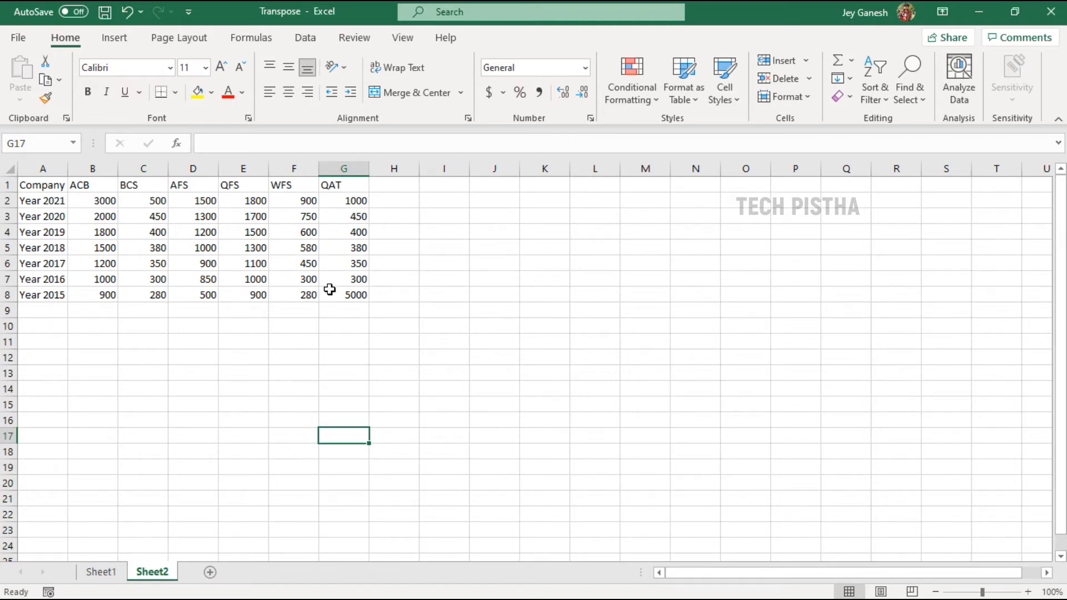
Step: Copy the linked table A1:G8 on Sheet2 and paste it with the Transpose option starting at cell A12
left_click(42, 186)
left_click(358, 295, "shift")
key("ctrl+c")
left_click(40, 359)
right_click(40, 360)
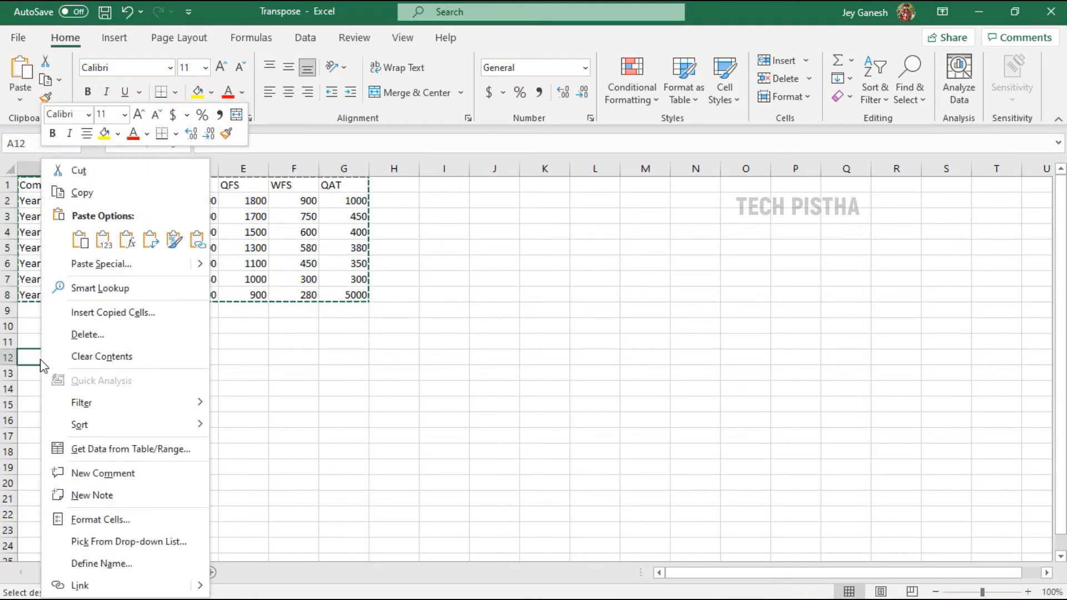
left_click(105, 264)
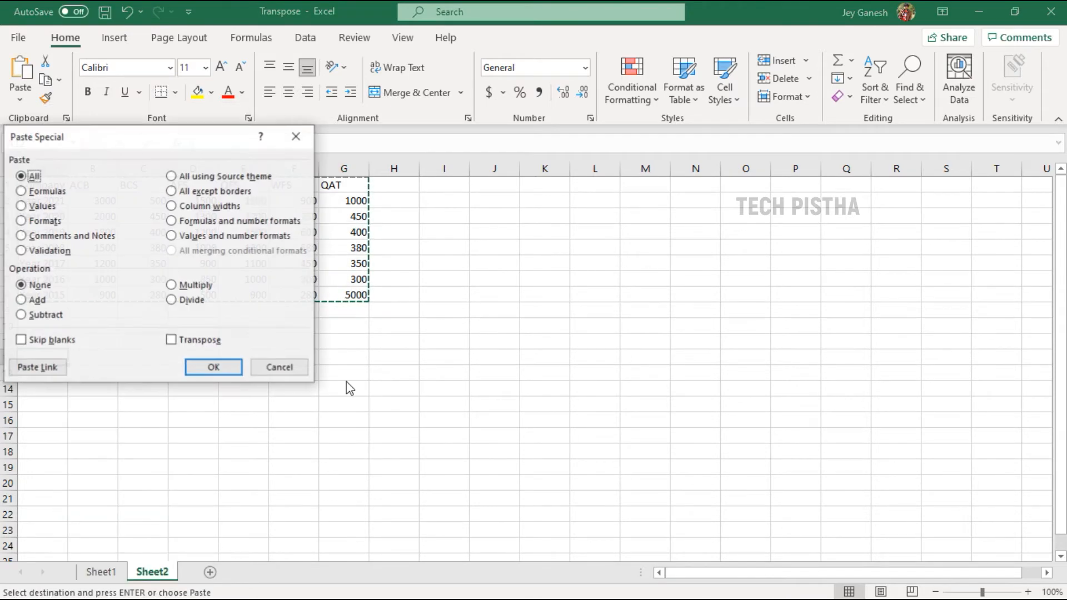
left_click(198, 341)
left_click(212, 368)
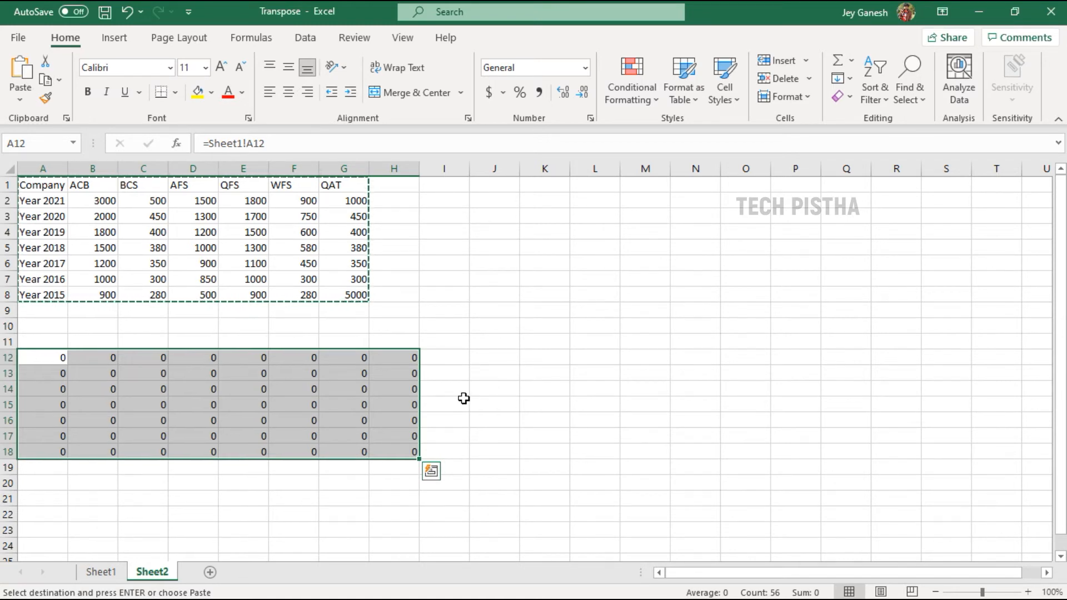
Step: Undo the transposed paste at A12 on Sheet2 and inspect the link formula in cell C2
key("ctrl+z")
left_click(467, 373)
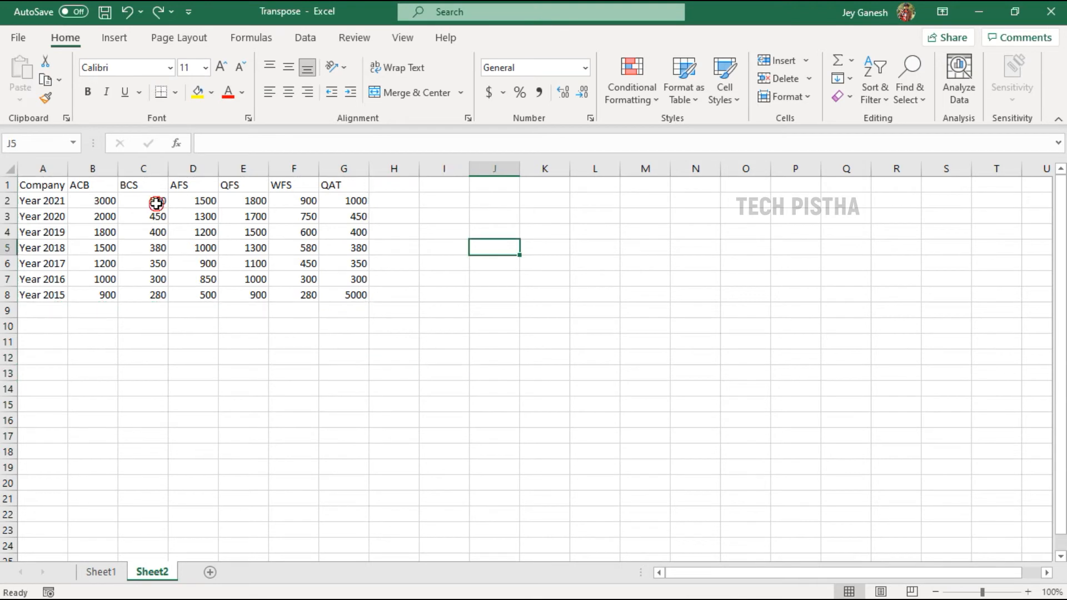
left_click(157, 204)
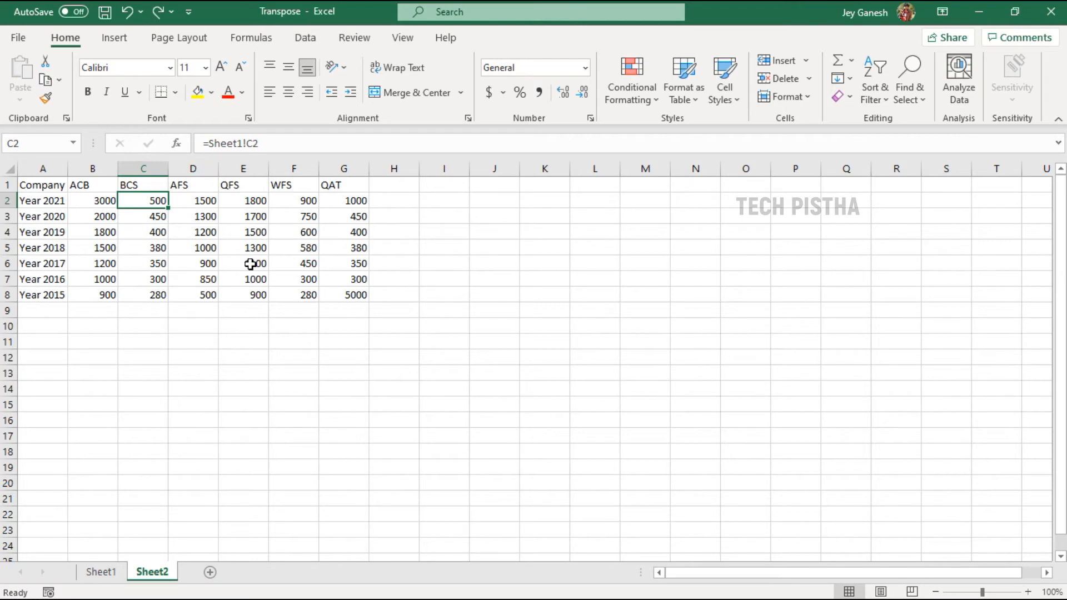
Step: Replace every "=" with "%" in the linked table A1:G8 on Sheet2 to turn its formulas into text
left_click(48, 187)
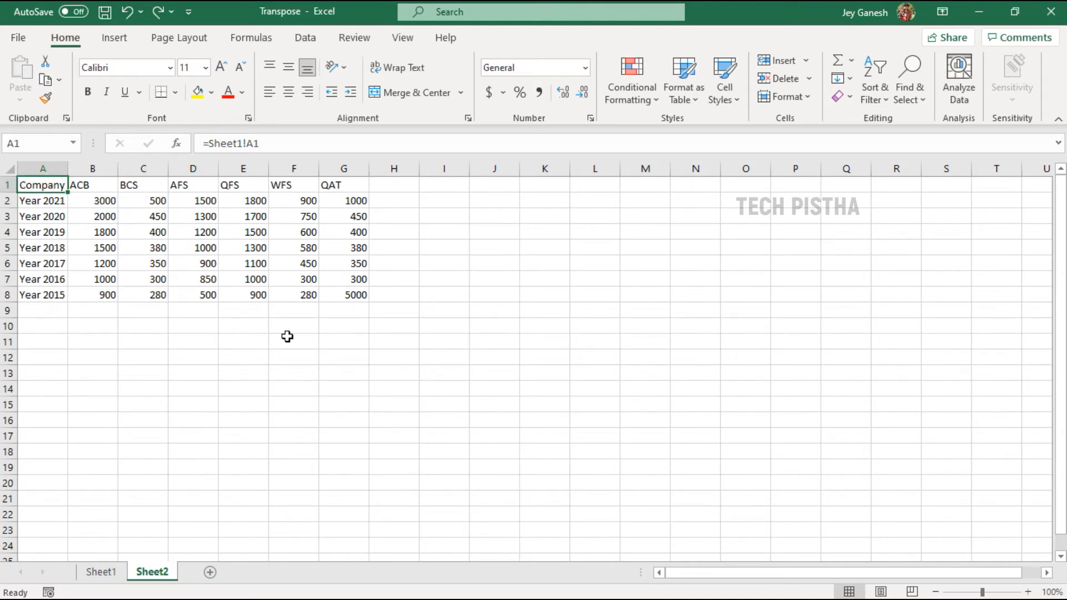
left_click(349, 294, "shift")
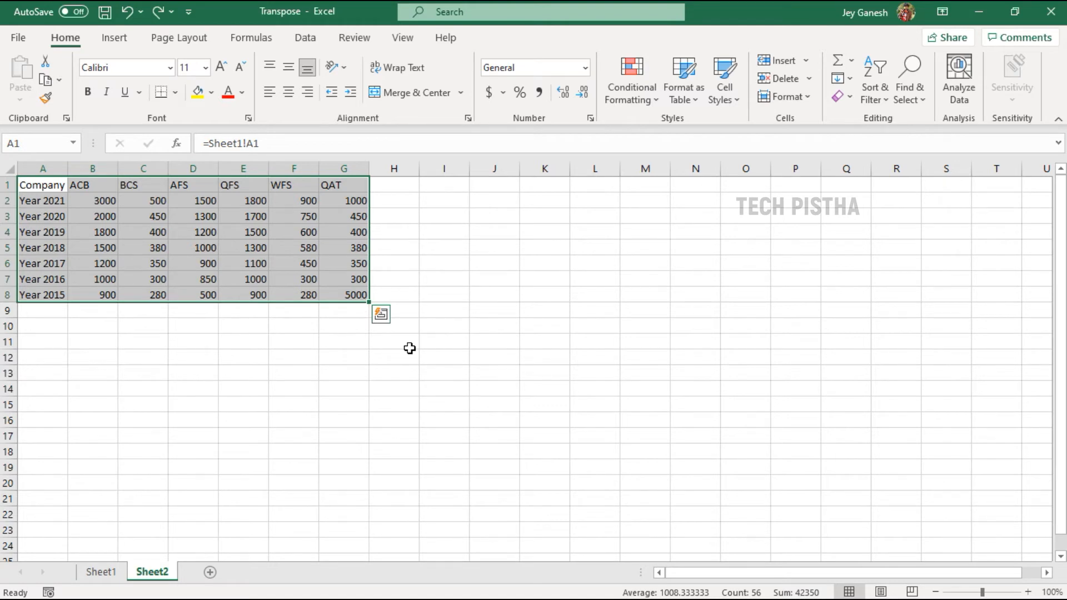
key("ctrl+h")
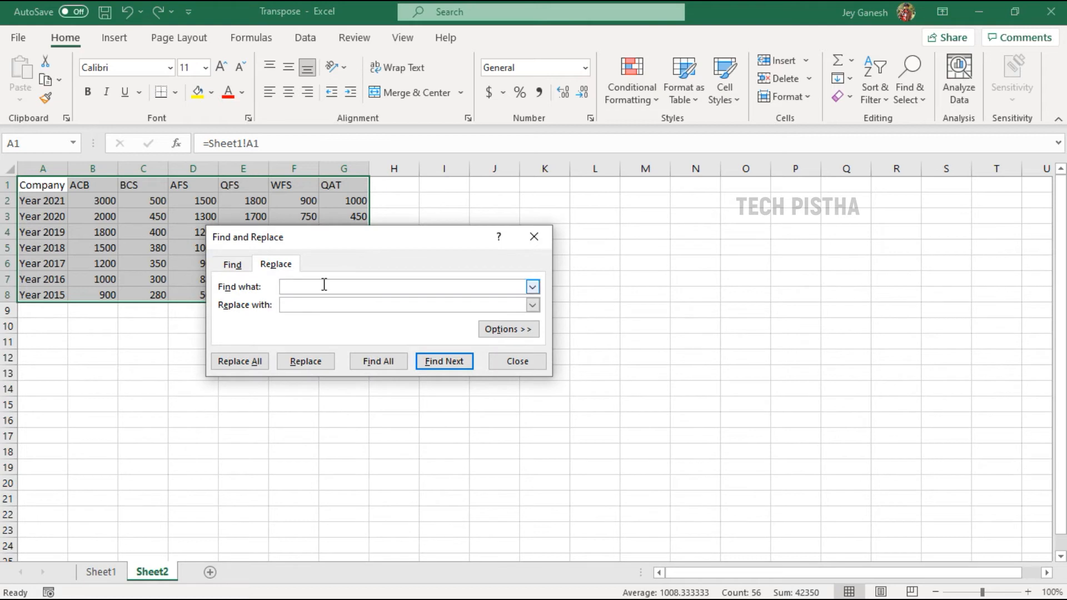
type("=")
left_click(305, 307)
double_click(294, 306)
left_click(245, 363)
left_click(542, 354)
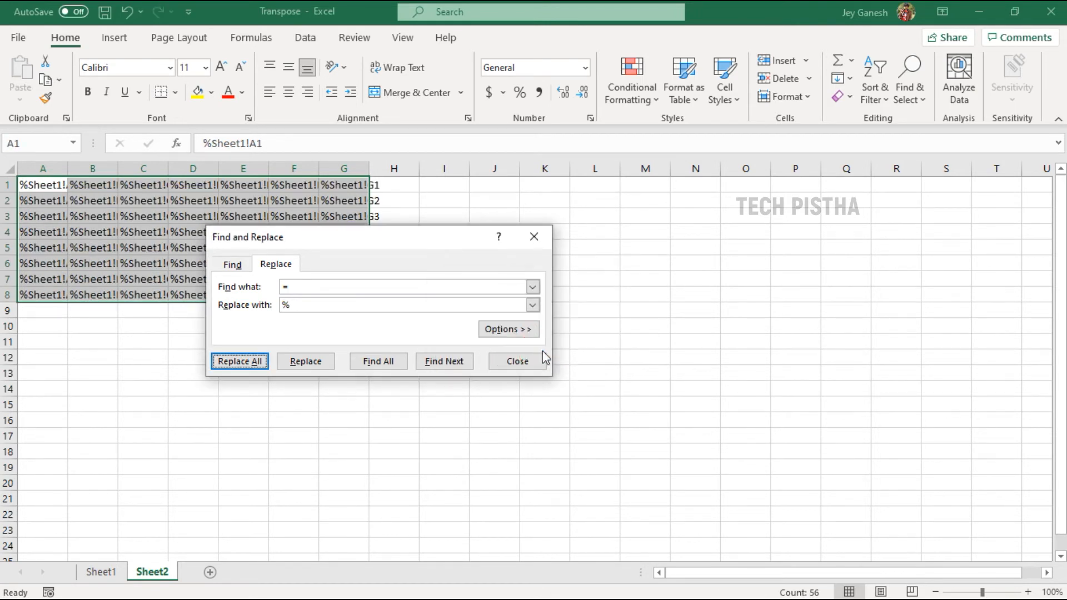
left_click(534, 237)
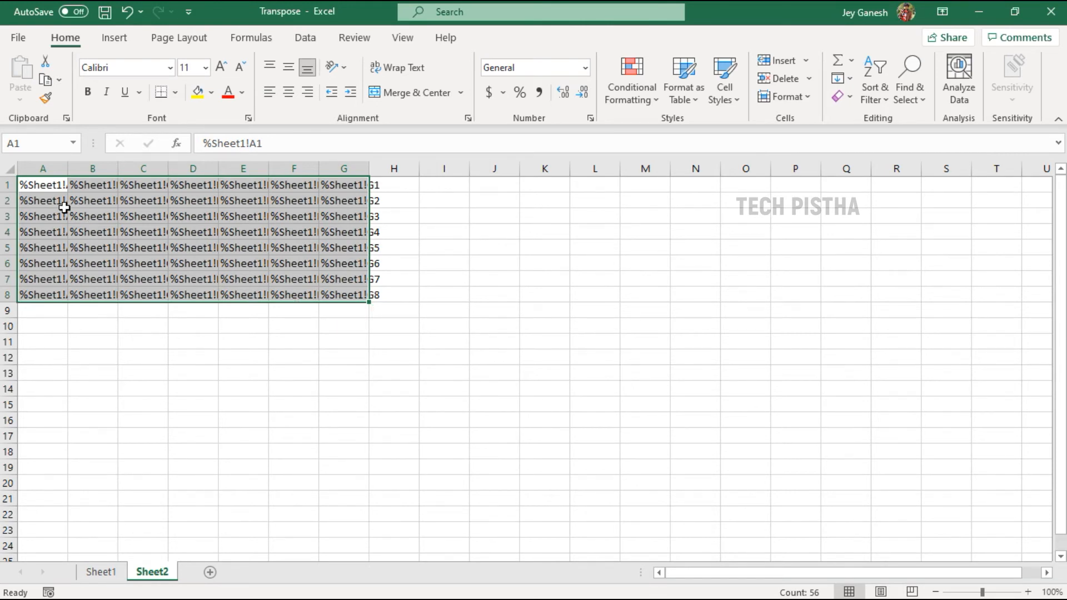
Step: Copy the text references in A1:G8 and paste them with the Transpose option starting at cell A11
left_click(41, 186)
left_click(364, 293, "shift")
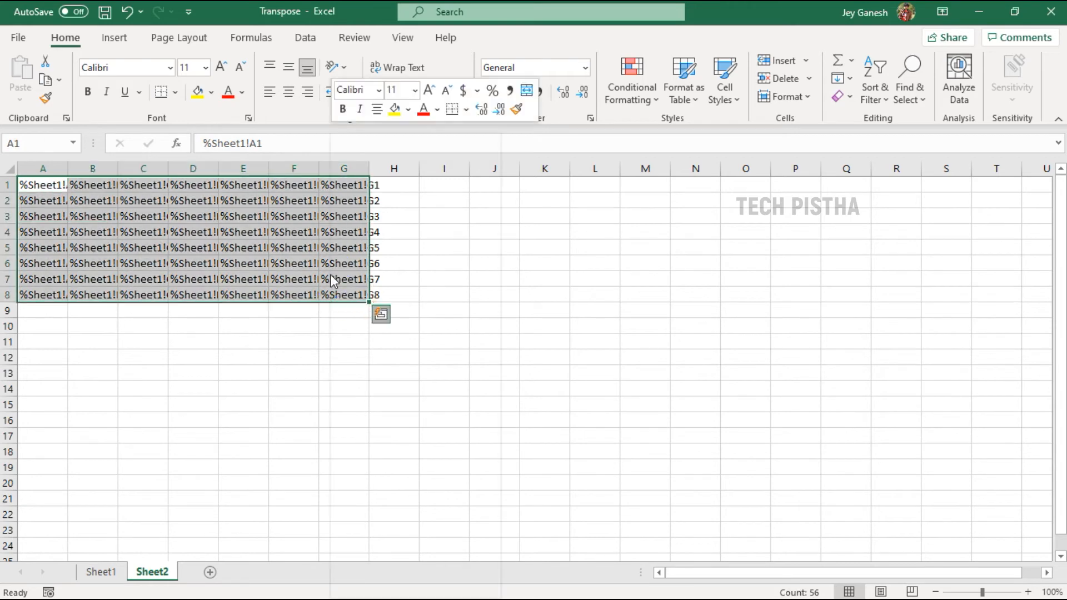
right_click(333, 291)
left_click(384, 171)
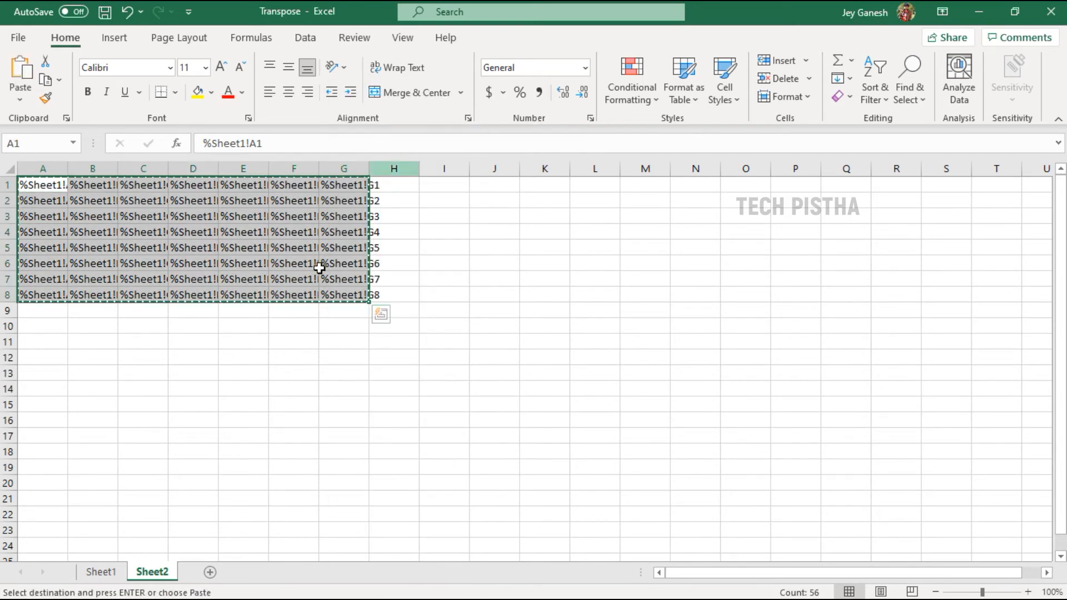
left_click(34, 346)
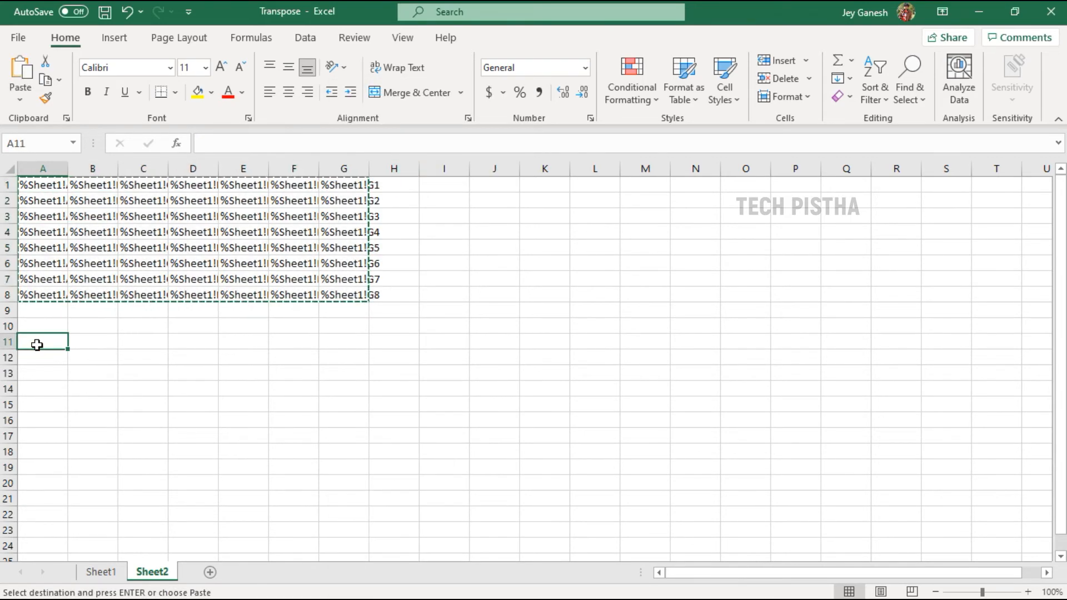
right_click(34, 346)
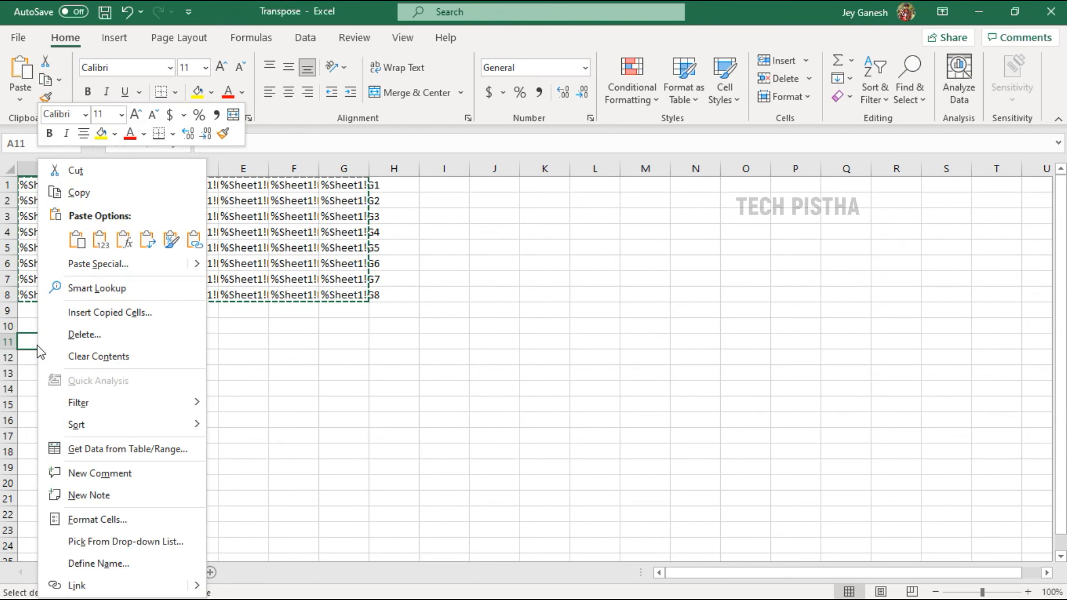
left_click(137, 272)
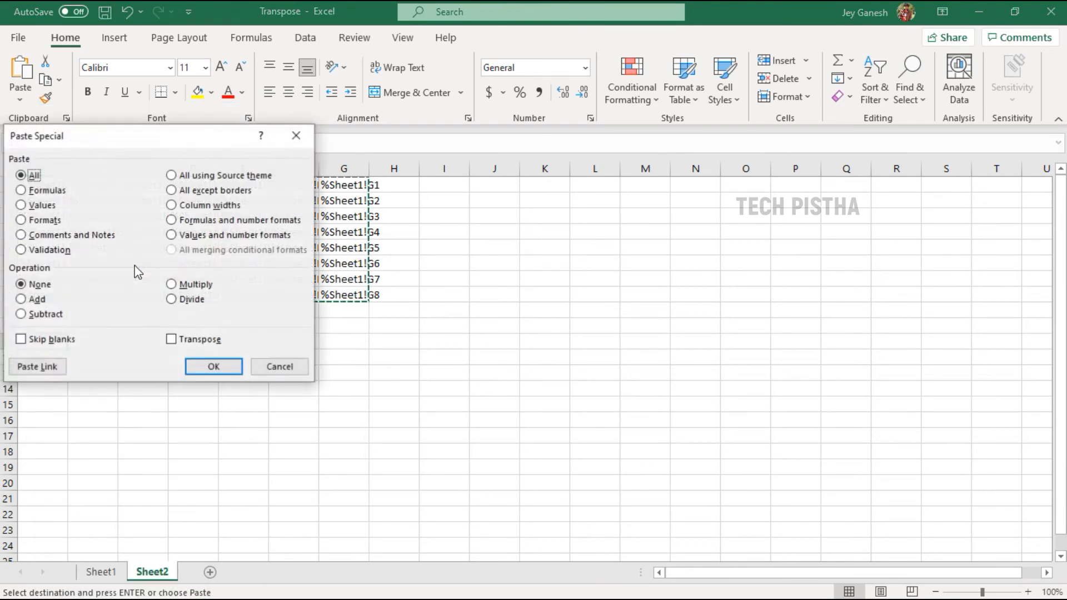
left_click(204, 341)
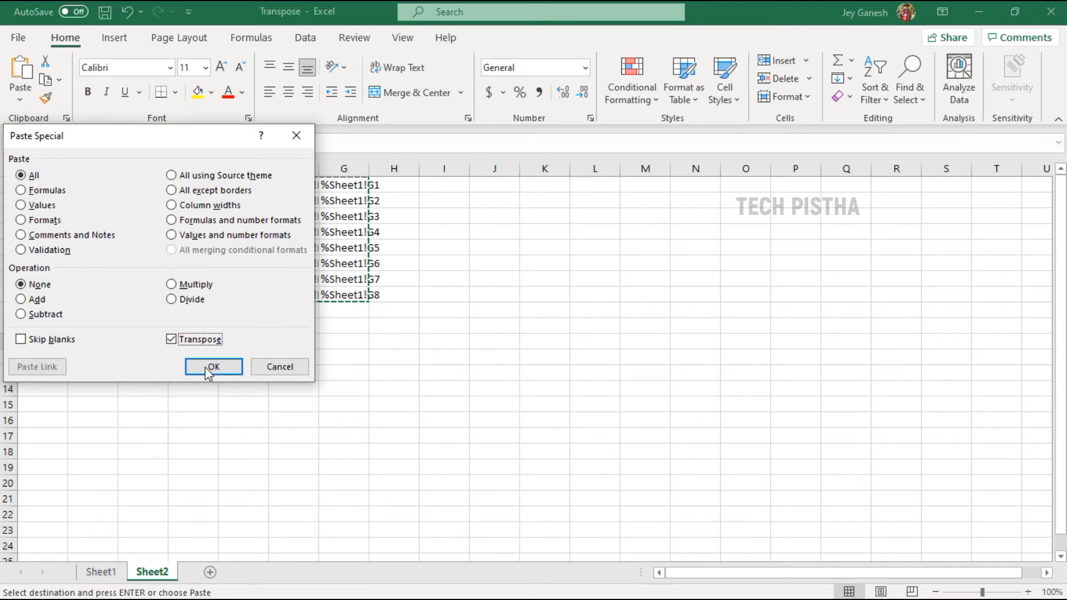
left_click(214, 367)
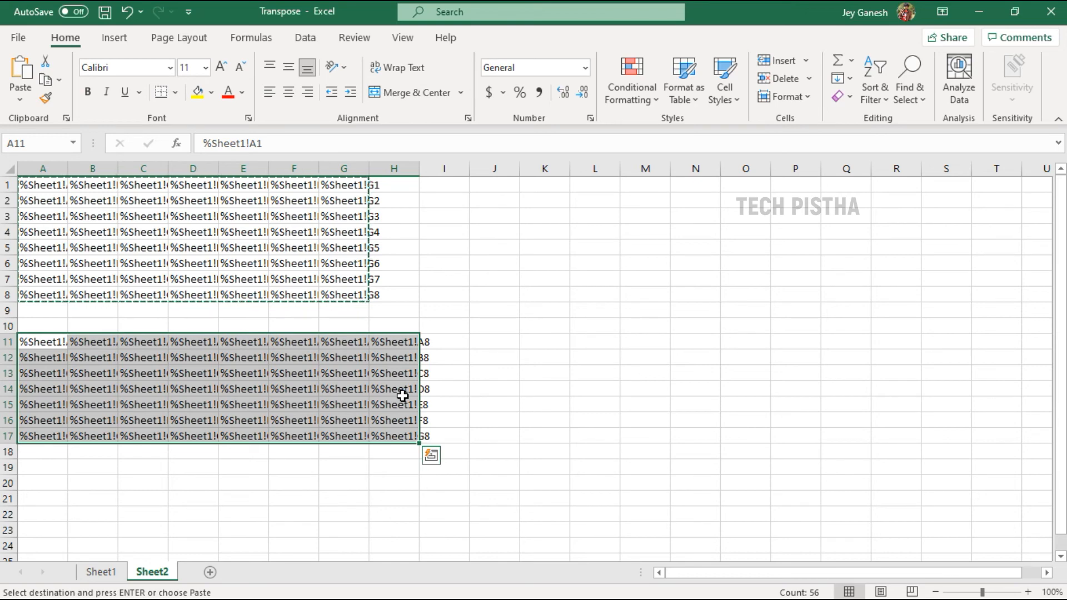
Step: Replace every "%" with "=" in the transposed range A11:H17 to turn the text back into link formulas
key("ctrl+h")
left_click_drag(348, 255, 612, 318)
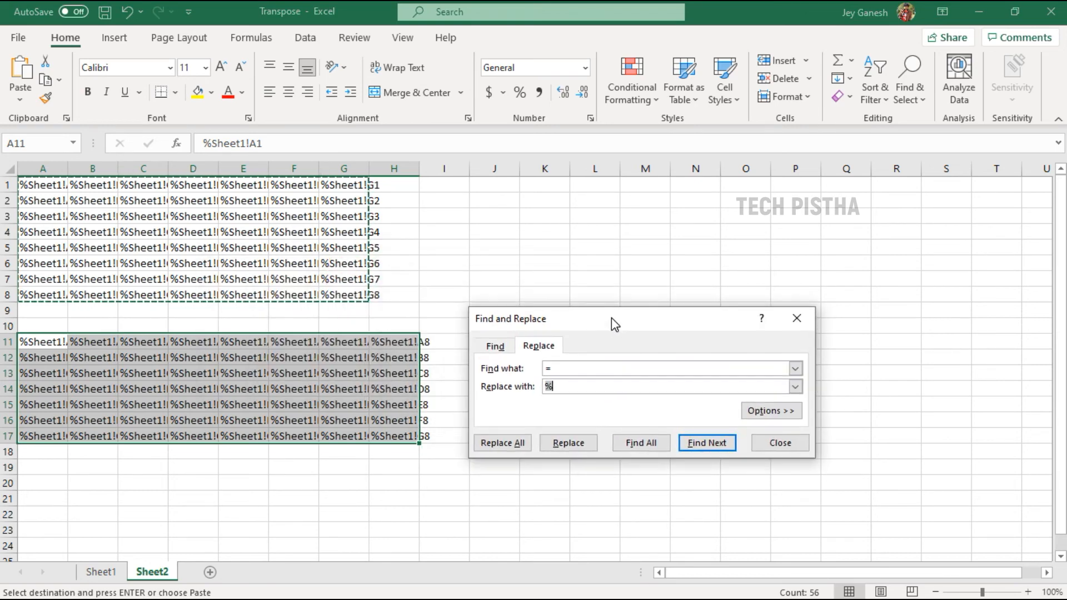
left_click(563, 365)
left_click_drag(566, 370, 534, 378)
type("%")
left_click_drag(564, 385, 529, 398)
type("=")
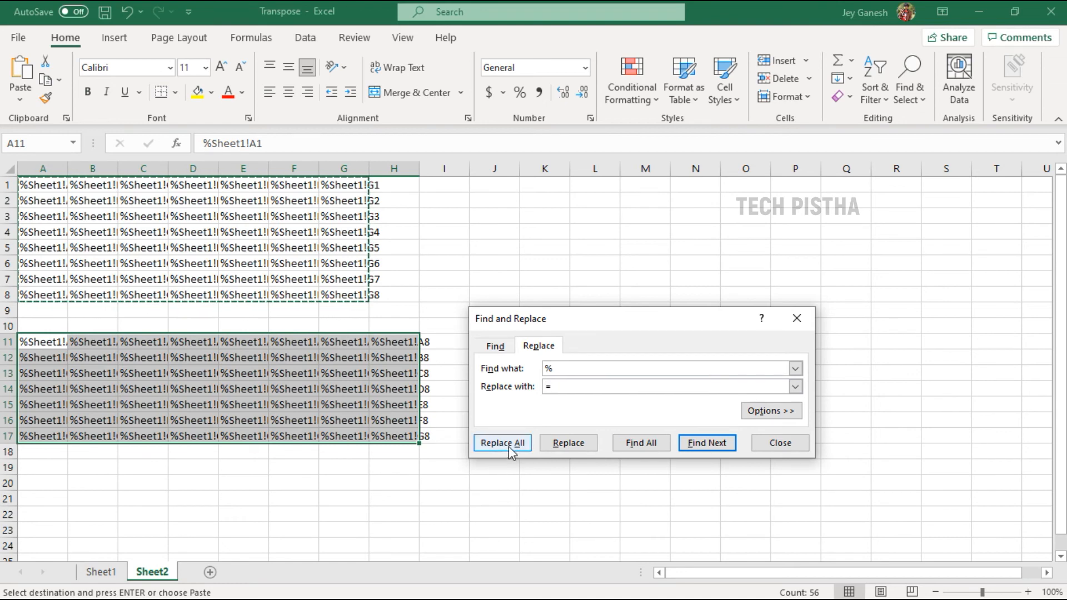
left_click(509, 445)
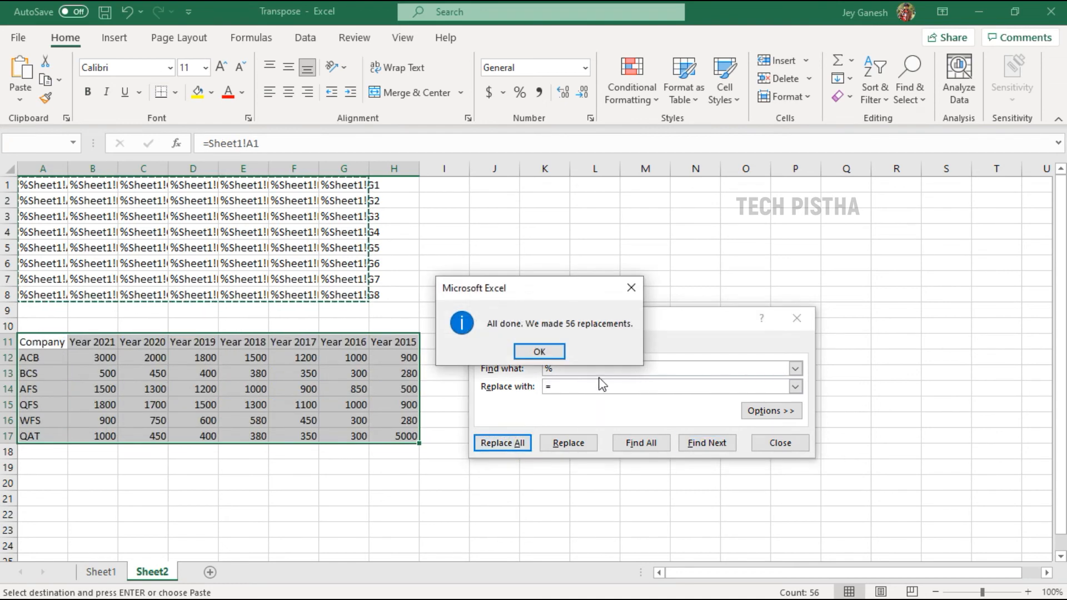
left_click(541, 352)
left_click(799, 322)
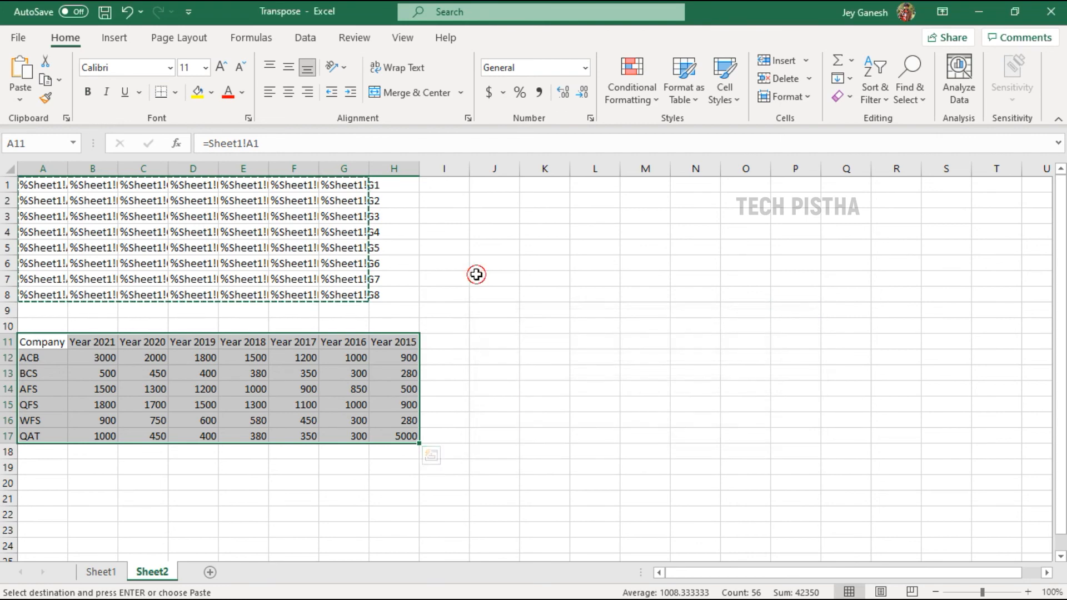
left_click(478, 277)
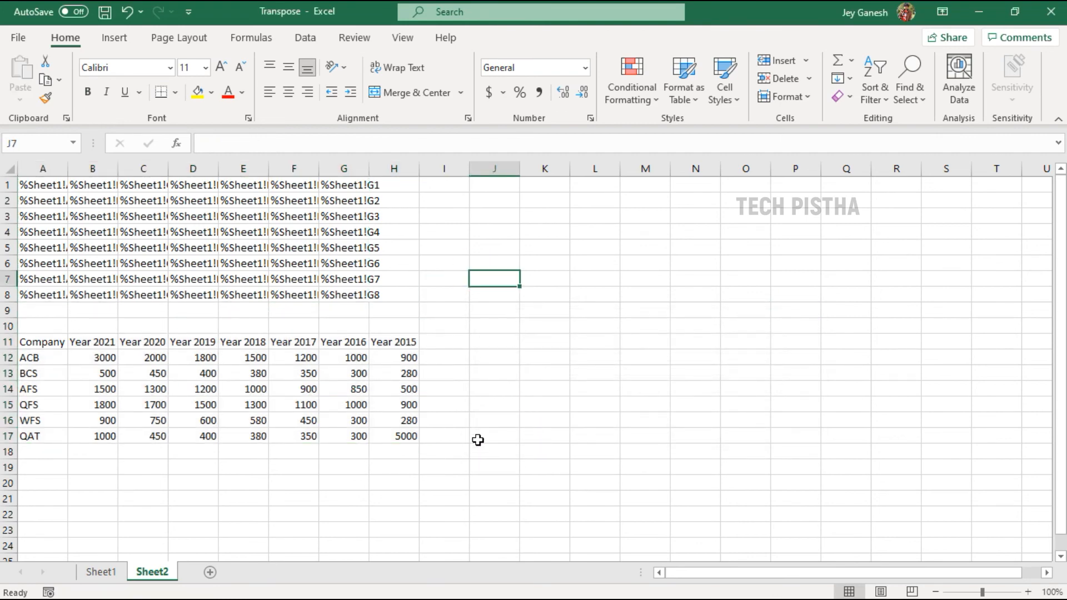
Step: Delete the untransposed text references by clearing the range A1:H8 on Sheet2
left_click_drag(384, 295, 28, 185)
key("Delete")
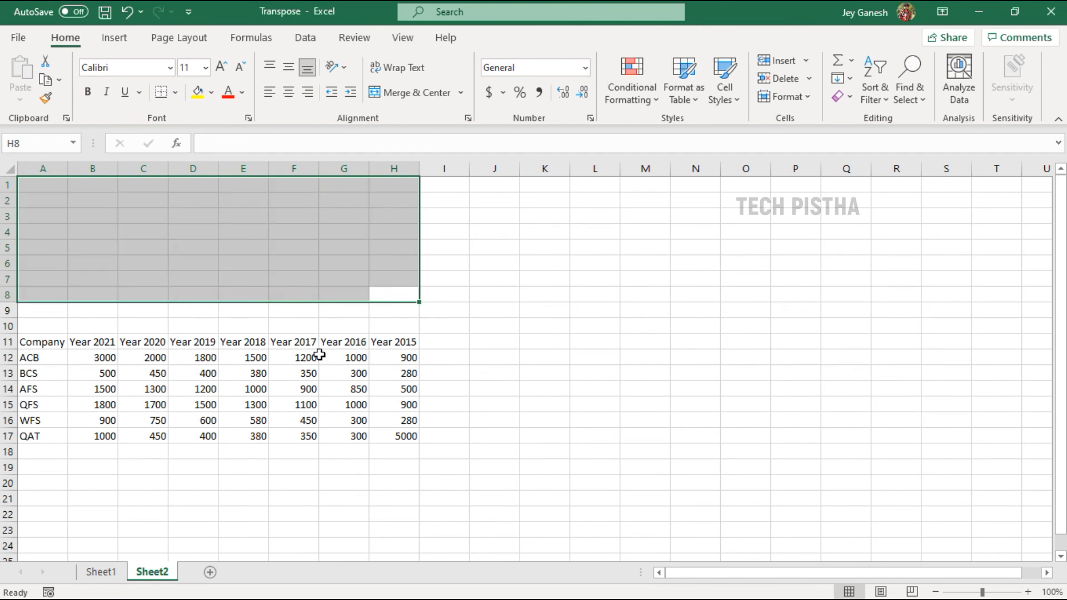
left_click(575, 327)
Step: Move the transposed table A11:H17 on Sheet2 so that it starts at cell A1
left_click(34, 345)
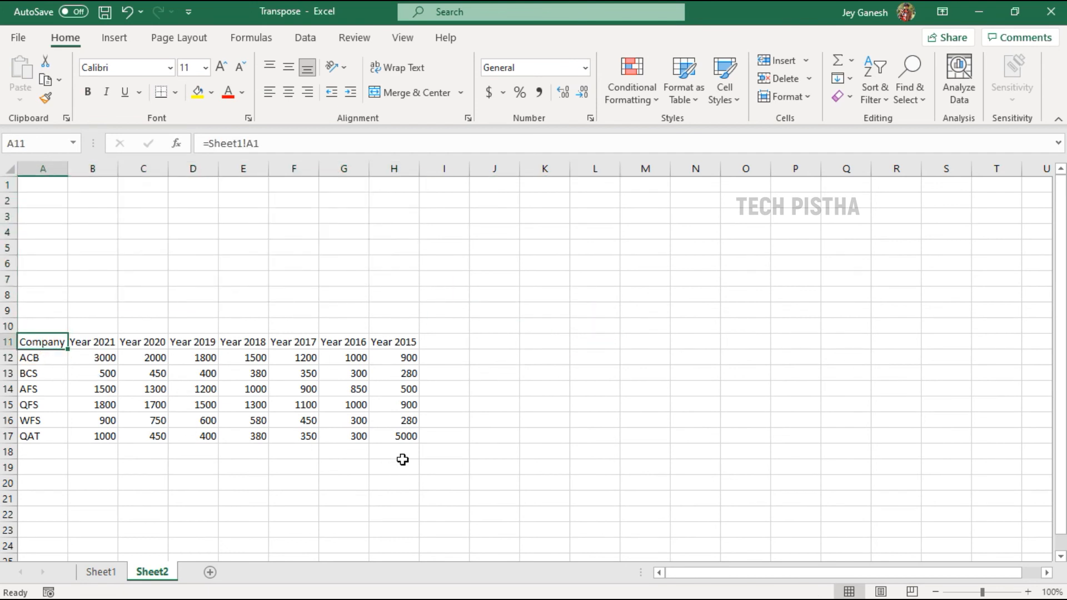
left_click(412, 439, "shift")
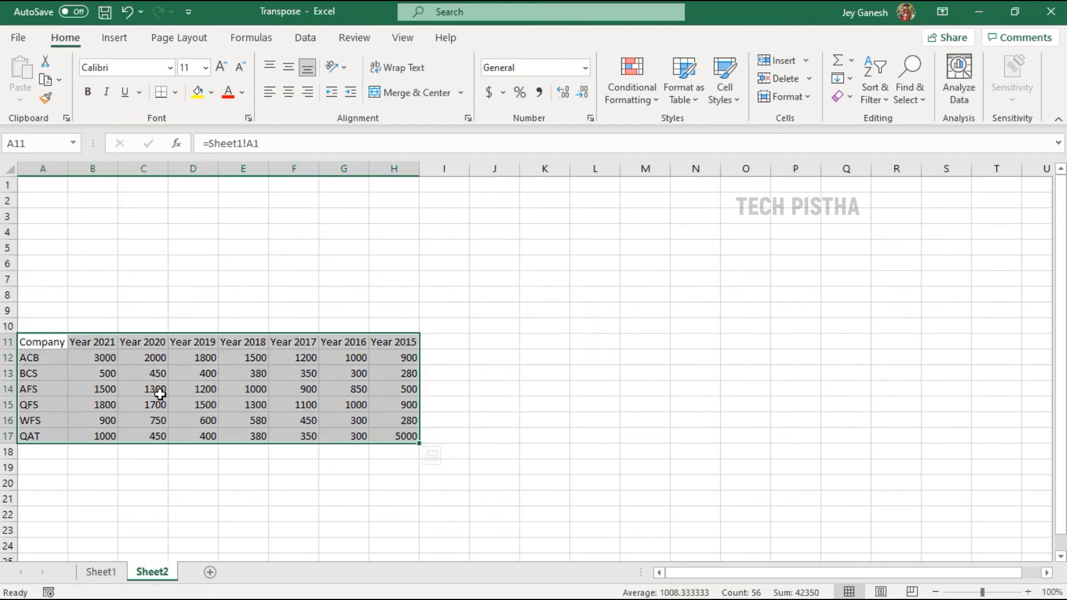
left_click_drag(25, 335, 28, 178)
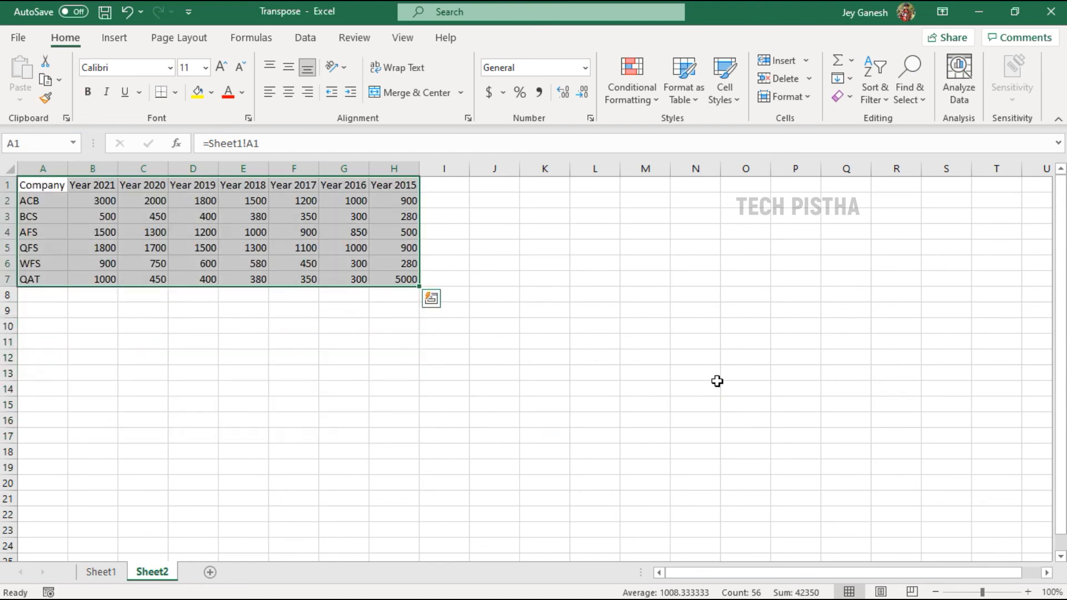
left_click(714, 378)
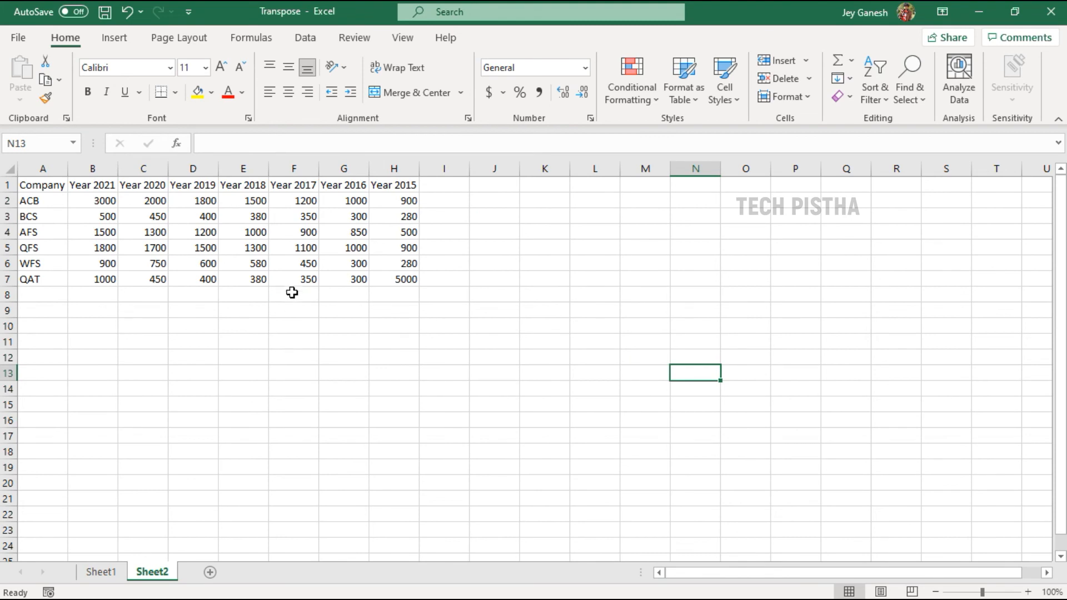
Step: Set cell G8 on Sheet1 to 4000 and check whether the transposed table on Sheet2 follows
left_click(110, 578)
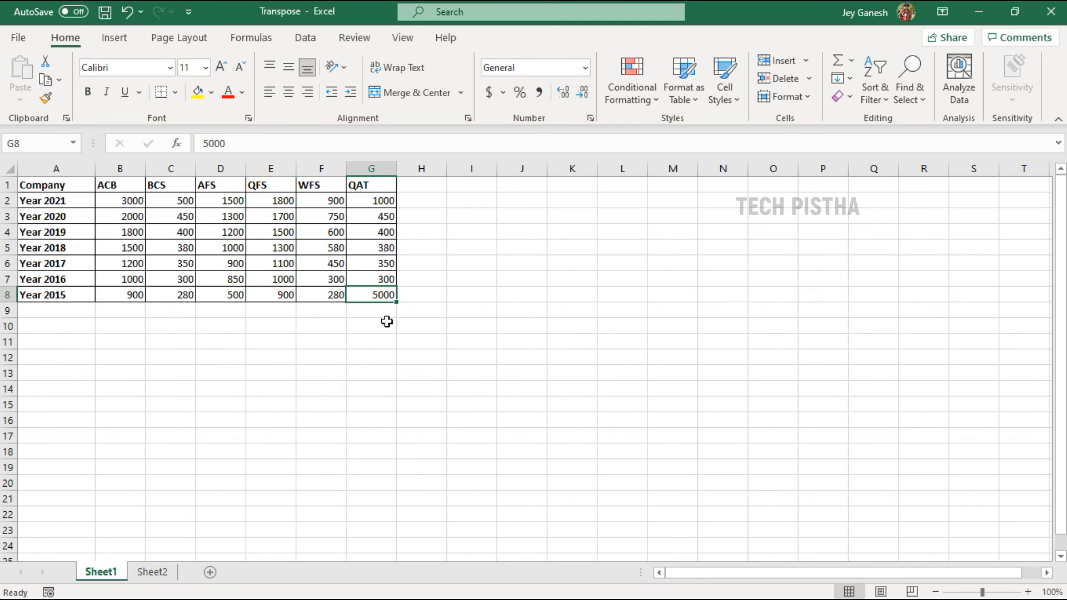
type("400")
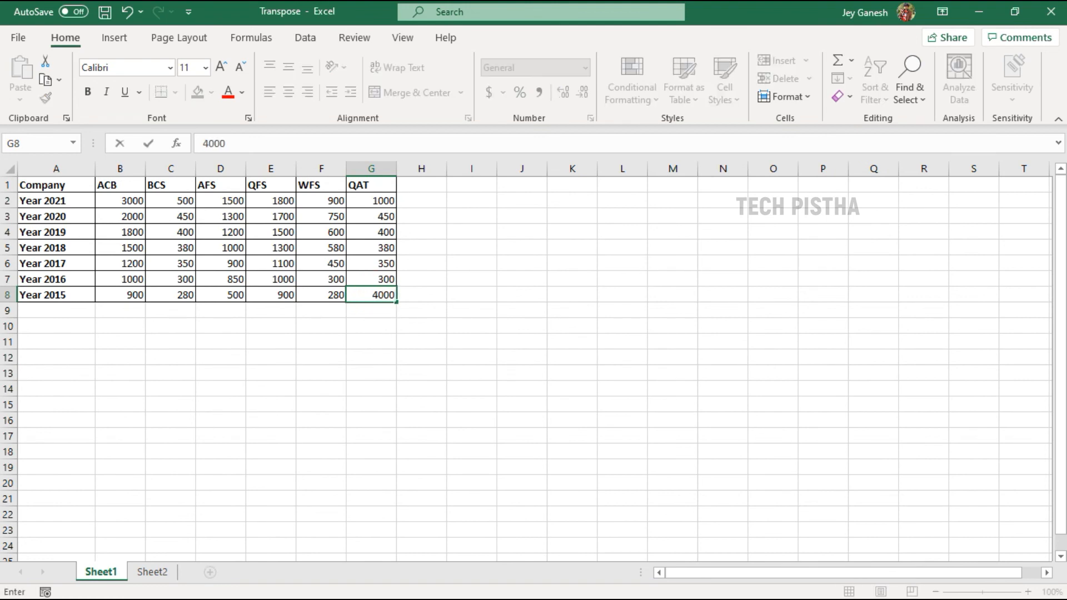
left_click(153, 574)
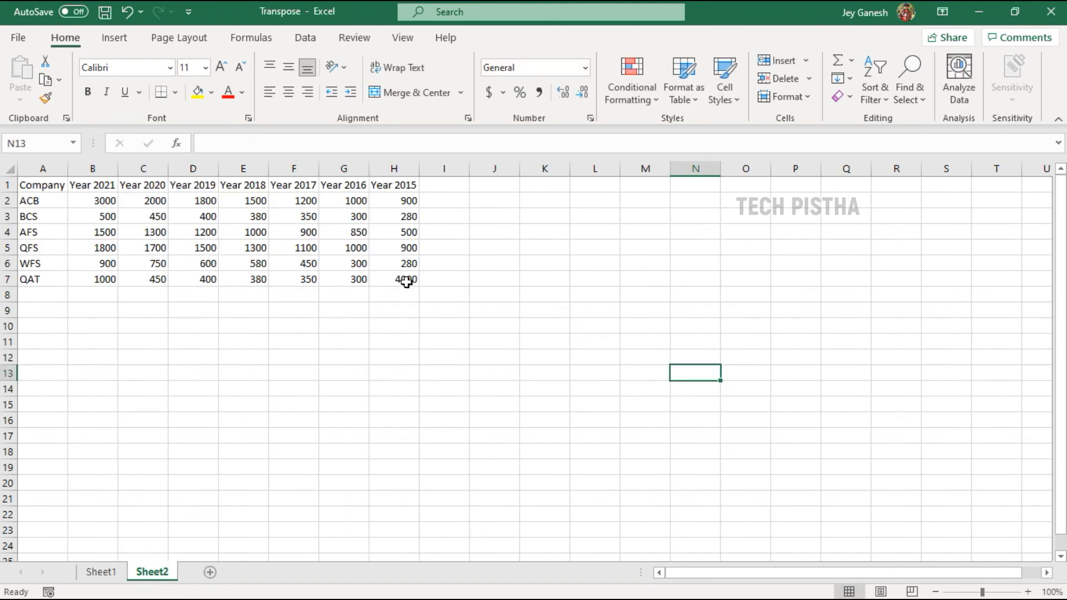